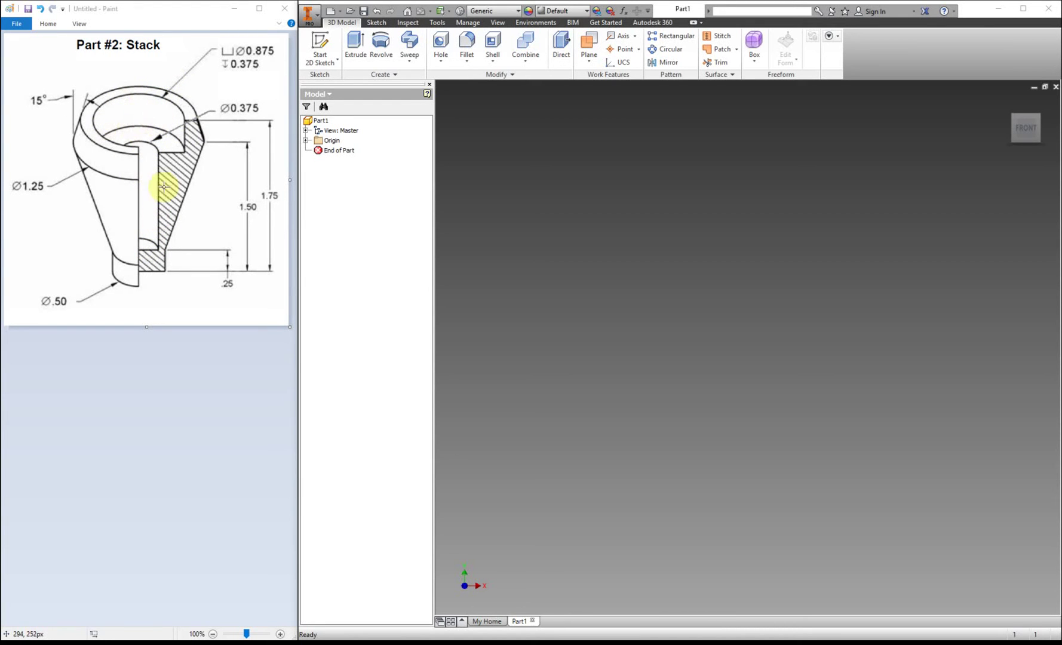
- Start a 2D sketch on the XY plane with the Line tool set to construction
{"action": "left_click", "coordinate": [322, 42]}
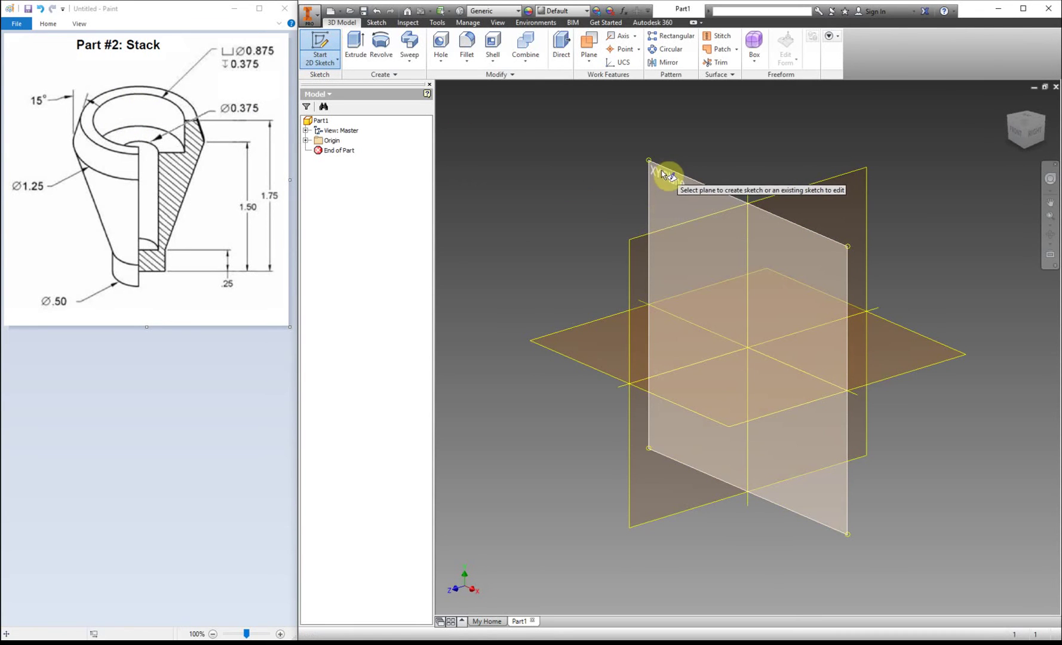
{"action": "left_click", "coordinate": [663, 174]}
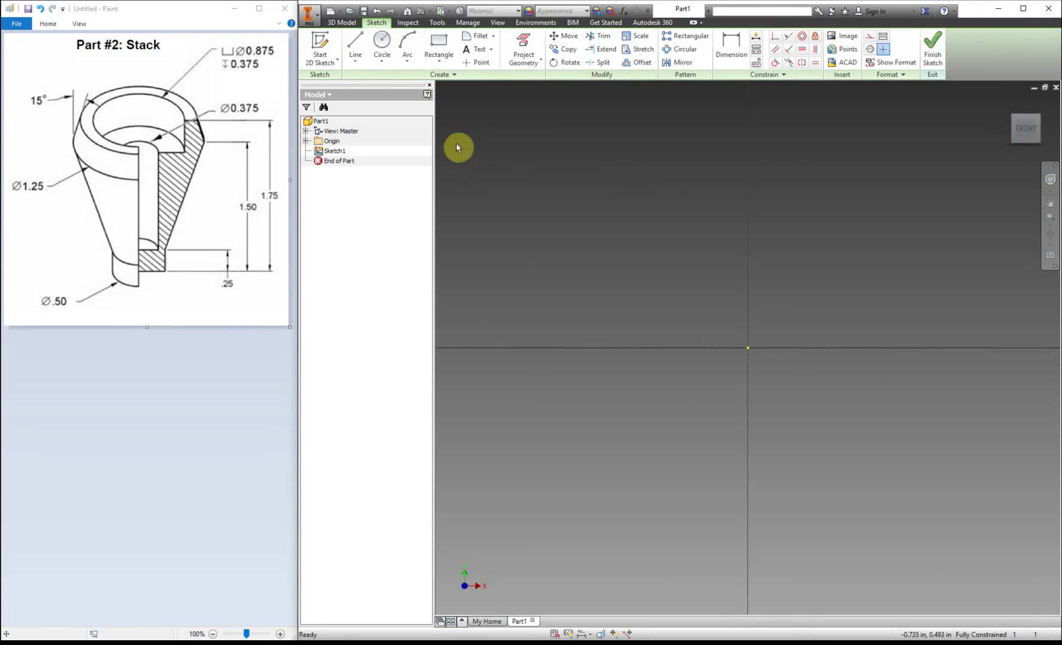
{"action": "left_click", "coordinate": [356, 45]}
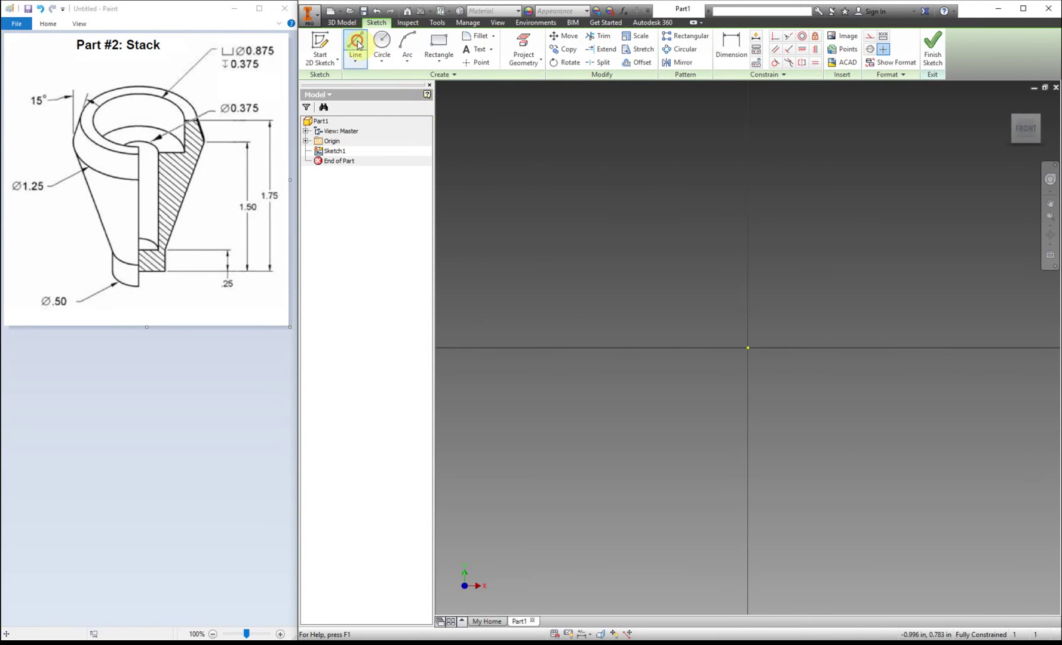
{"action": "left_click", "coordinate": [870, 51]}
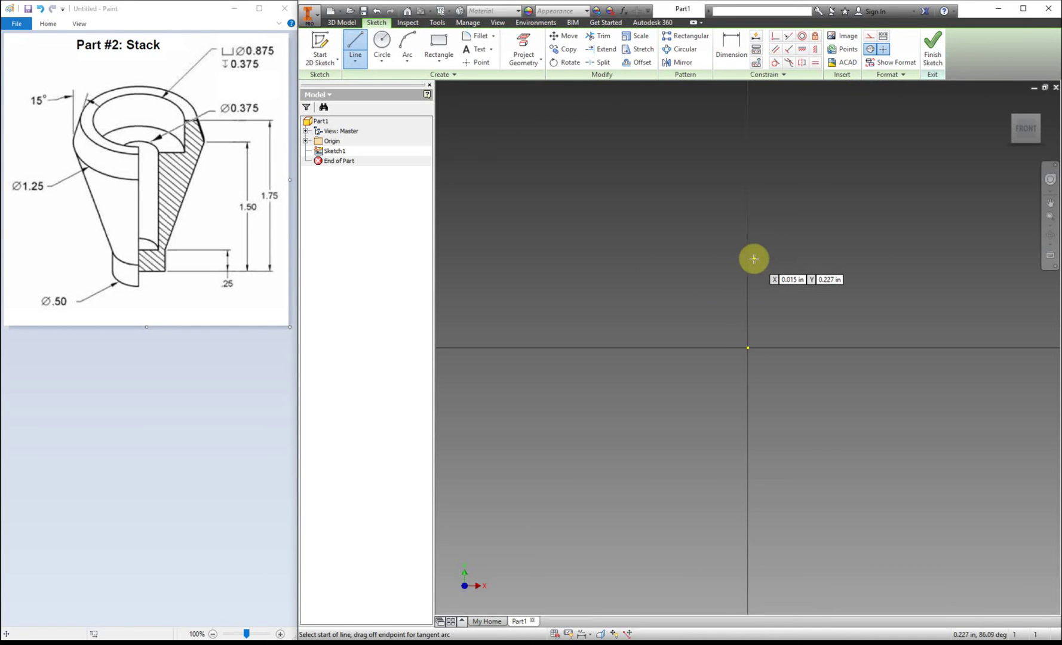
- Draw a 1.75 in vertical construction centreline up from the origin and fit it in view
{"action": "left_click", "coordinate": [747, 347]}
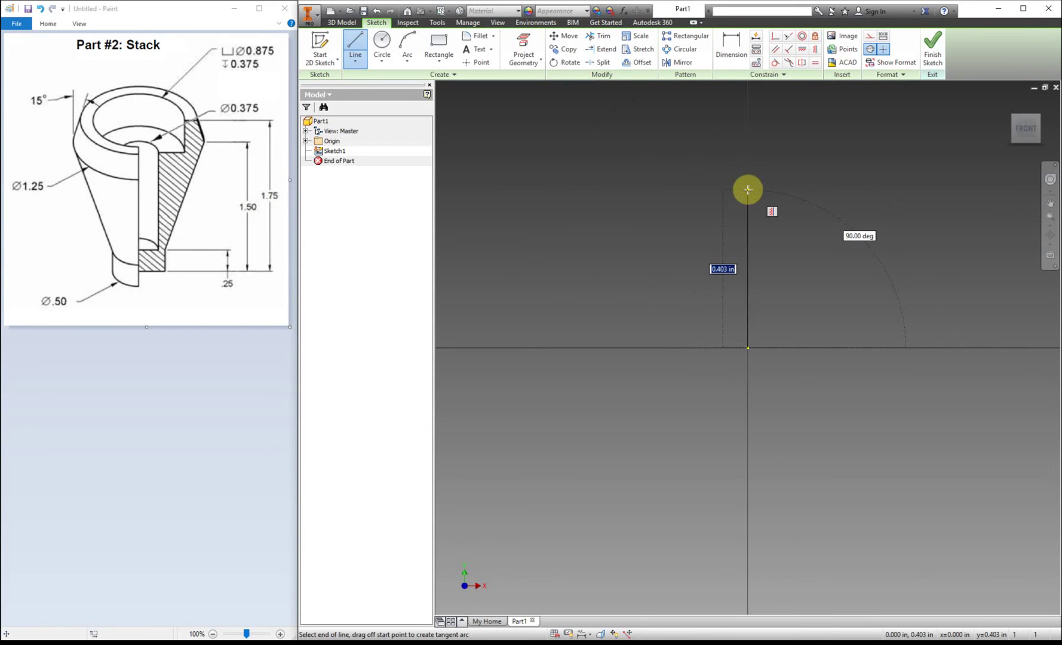
{"action": "type", "text": "75"}
{"action": "key", "text": "Return"}
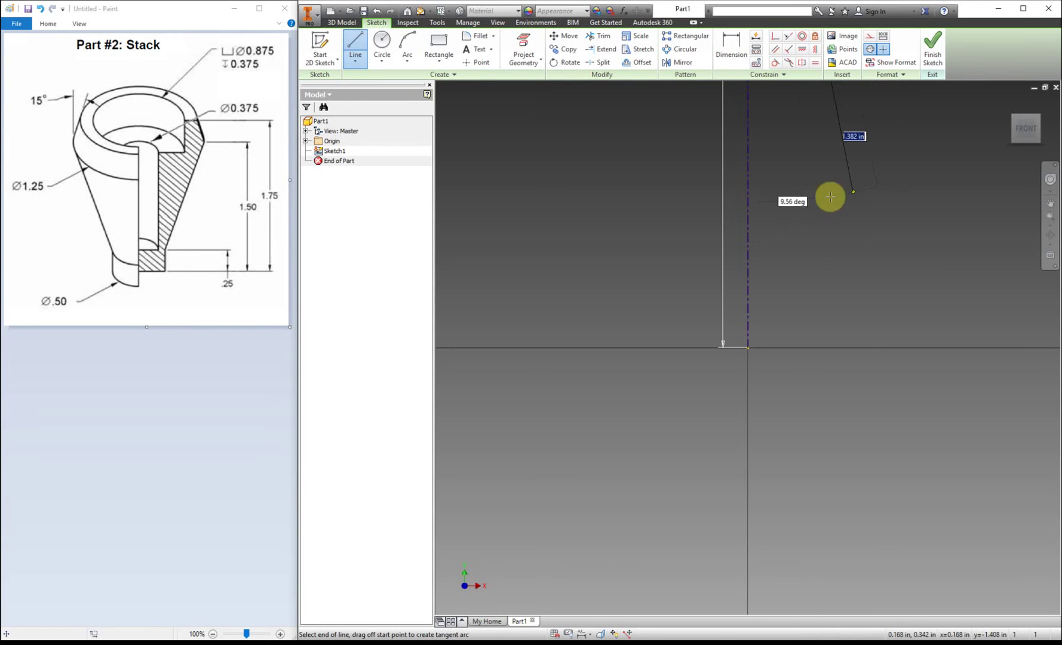
{"action": "right_click", "coordinate": [827, 191]}
{"action": "left_click", "coordinate": [869, 191]}
{"action": "key", "text": "Home"}
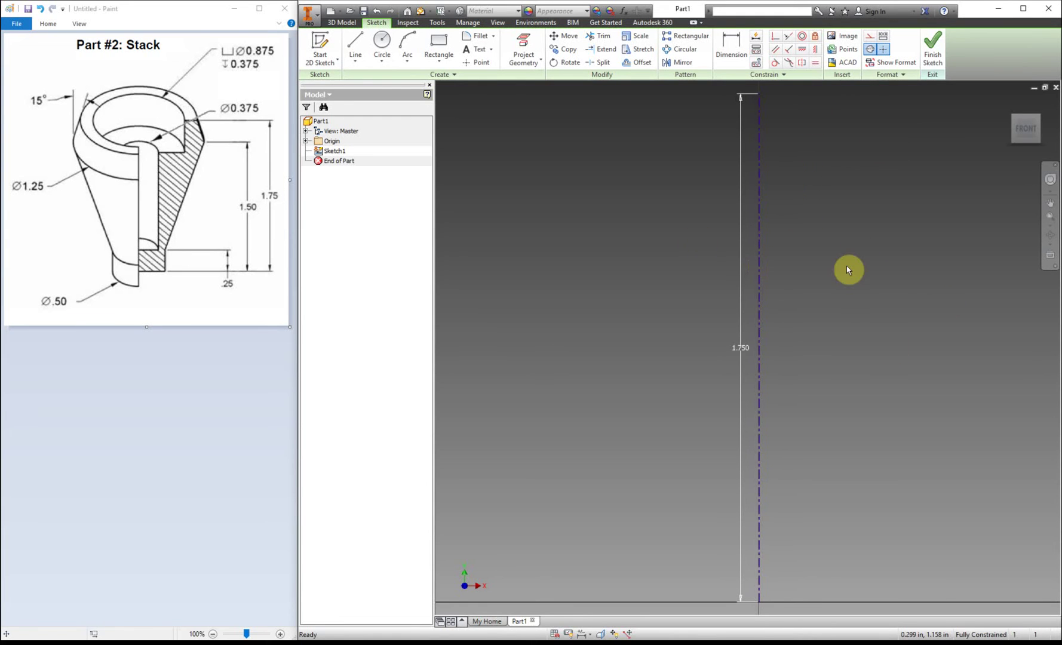
{"action": "scroll", "coordinate": [840, 335], "scroll_direction": "down", "scroll_amount": 5}
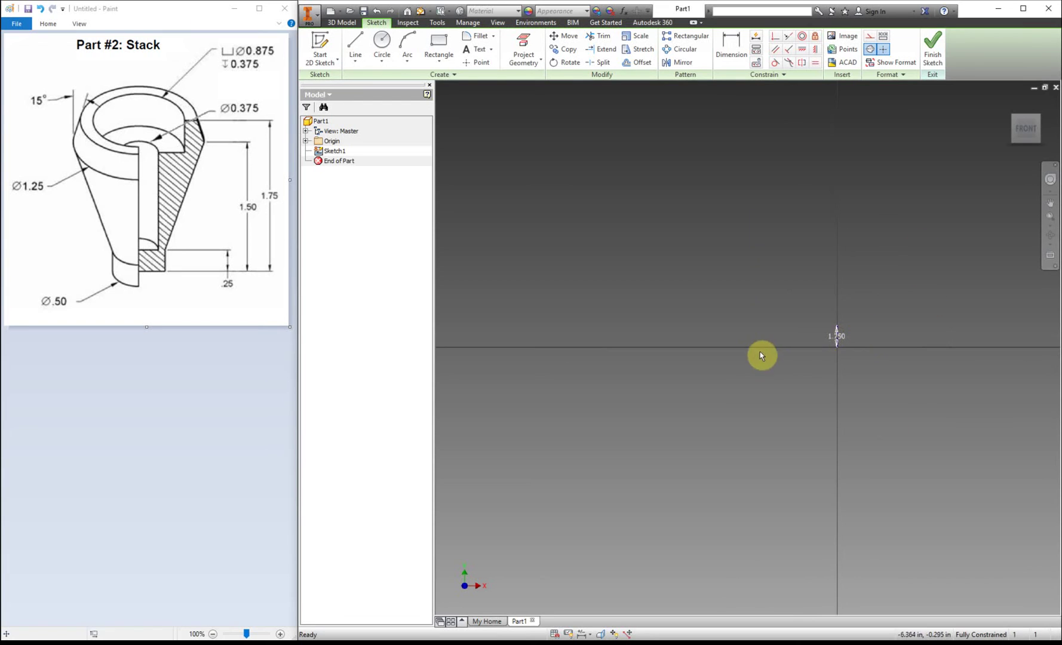
{"action": "scroll", "coordinate": [762, 356], "scroll_direction": "down", "scroll_amount": 5}
{"action": "scroll", "coordinate": [1023, 361], "scroll_direction": "down", "scroll_amount": 10}
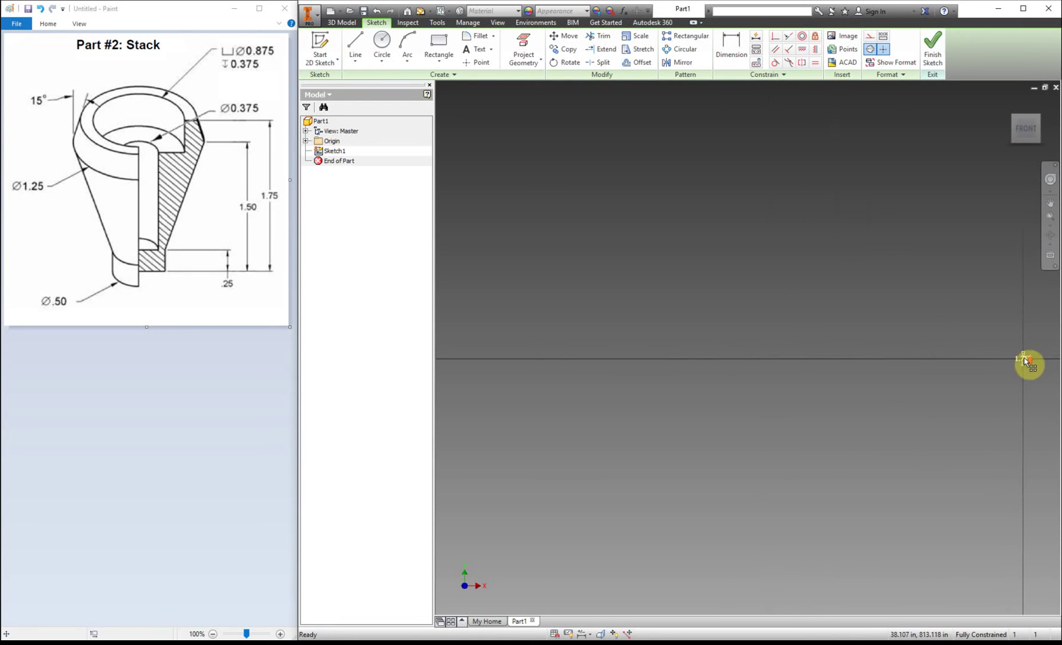
{"action": "scroll", "coordinate": [509, 299], "scroll_direction": "down", "scroll_amount": 3}
{"action": "key", "text": "Home"}
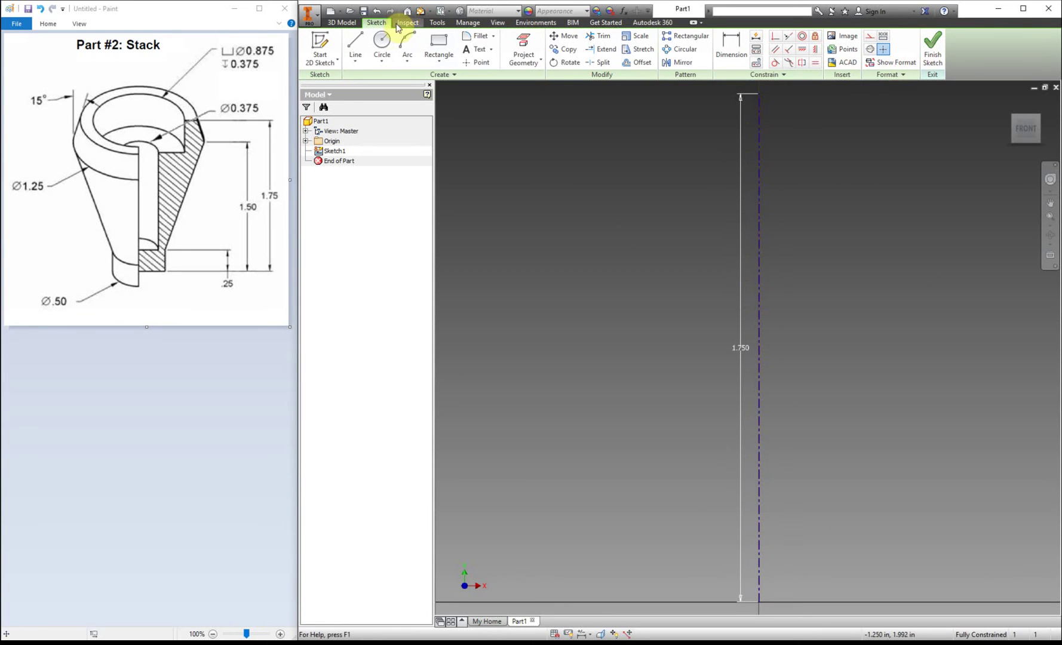
- Draw the closed outline from the origin: base, vertical step, slanted sides, and top back to the axis
{"action": "left_click", "coordinate": [354, 41]}
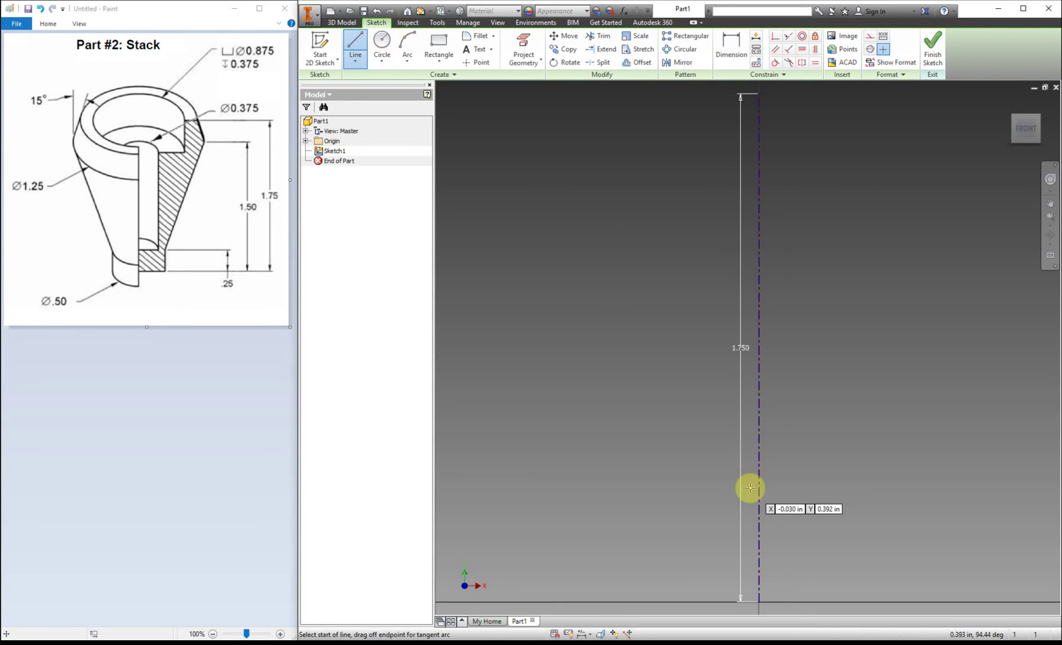
{"action": "left_click", "coordinate": [756, 601]}
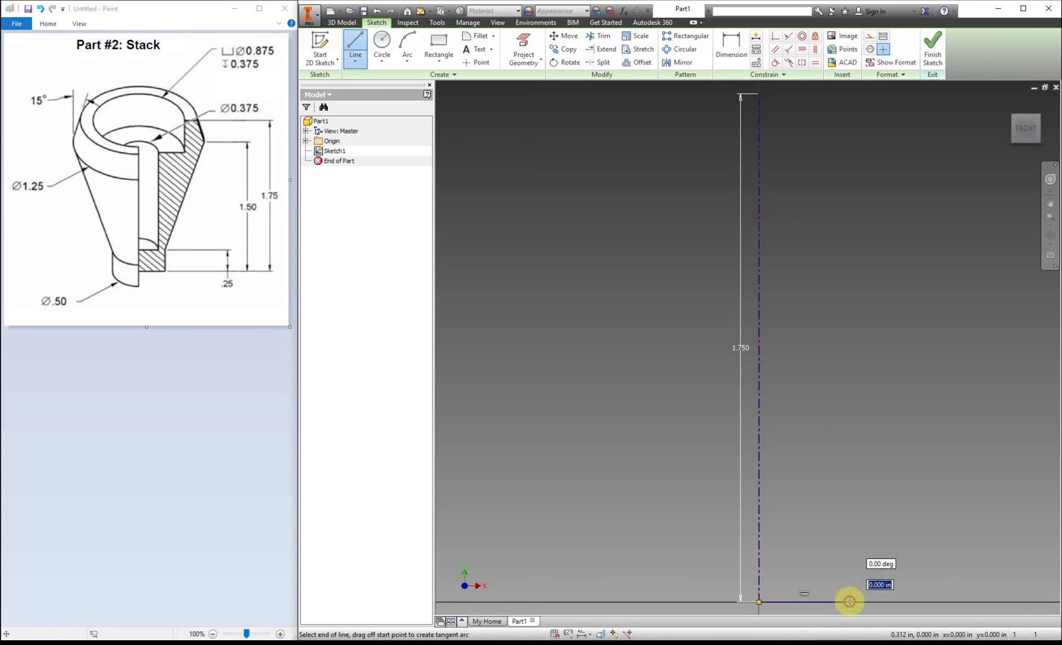
{"action": "left_click", "coordinate": [849, 602]}
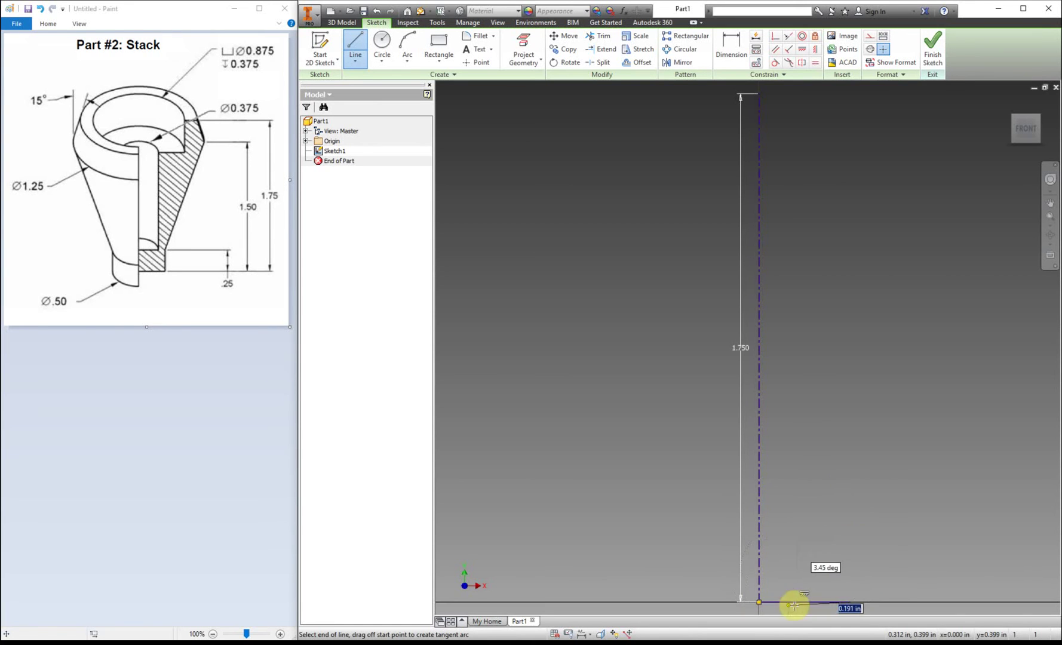
{"action": "left_click", "coordinate": [849, 494]}
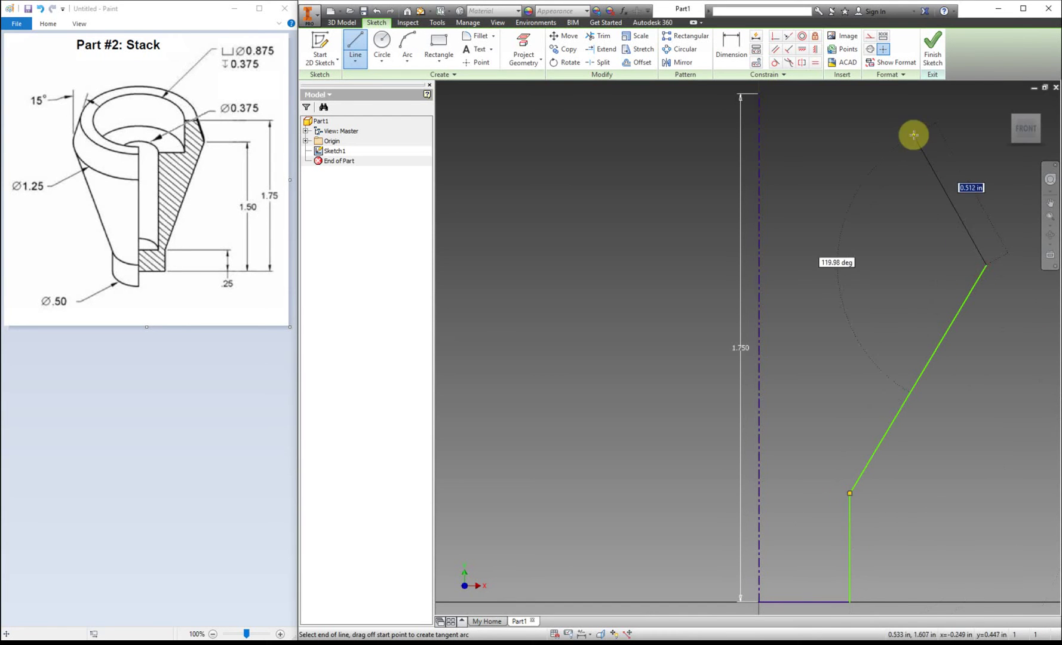
{"action": "left_click", "coordinate": [861, 98]}
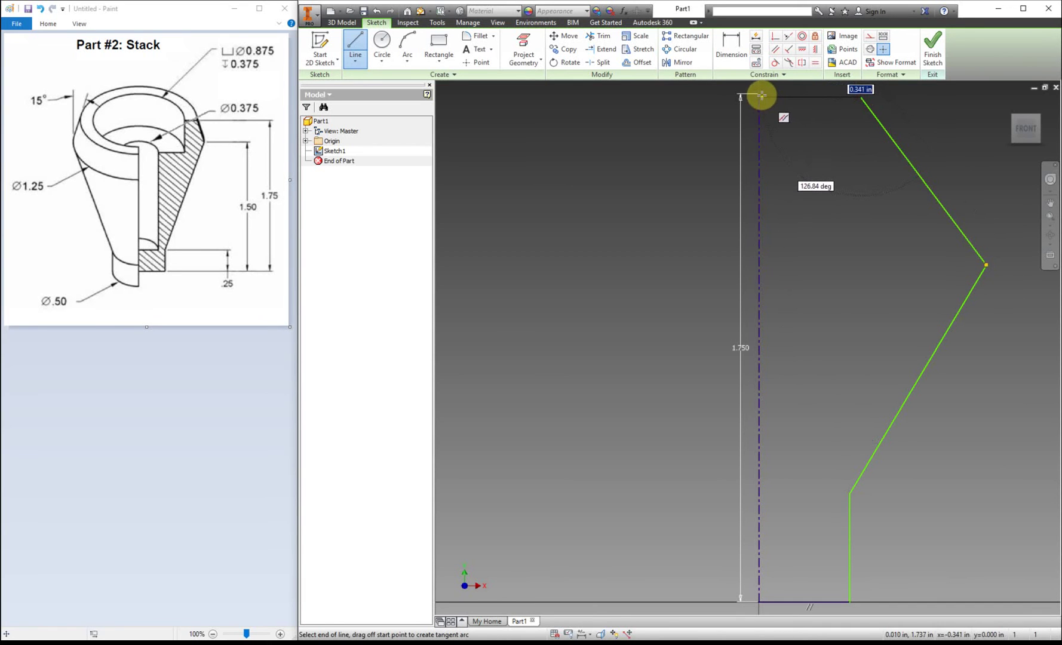
{"action": "scroll", "coordinate": [773, 157], "scroll_direction": "down", "scroll_amount": 5}
{"action": "scroll", "coordinate": [773, 142], "scroll_direction": "up", "scroll_amount": 4}
{"action": "scroll", "coordinate": [771, 125], "scroll_direction": "up", "scroll_amount": 3}
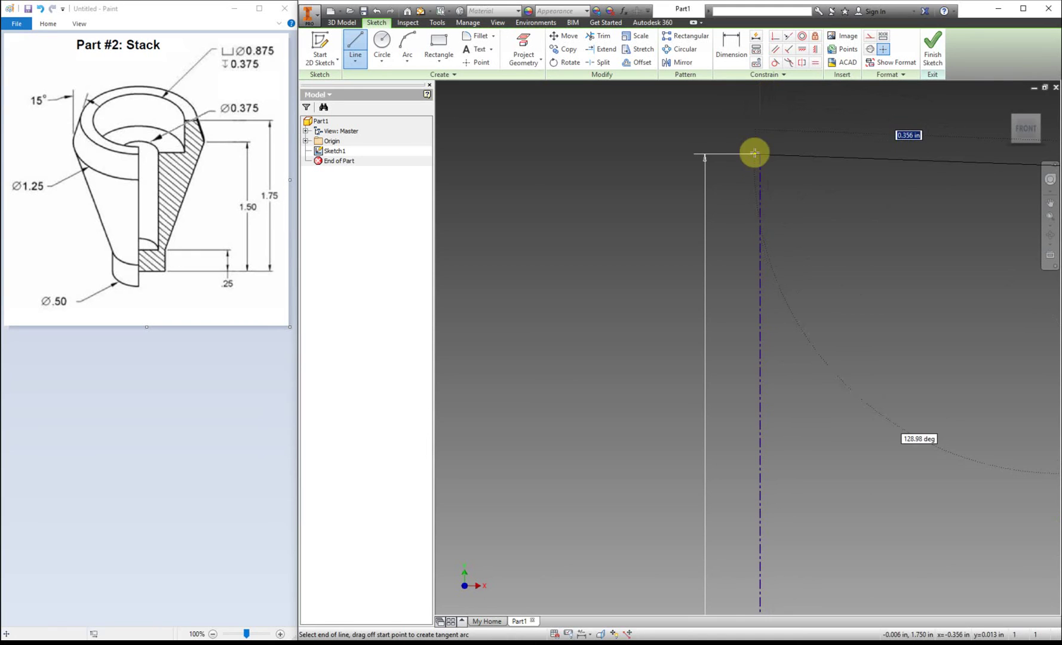
{"action": "left_click", "coordinate": [760, 153]}
{"action": "right_click", "coordinate": [800, 154]}
{"action": "left_click", "coordinate": [873, 123]}
{"action": "scroll", "coordinate": [896, 190], "scroll_direction": "down", "scroll_amount": 3}
{"action": "scroll", "coordinate": [896, 190], "scroll_direction": "down", "scroll_amount": 2}
- Dimension the base line across the centreline as a Ø0.5 diameter
{"action": "left_click", "coordinate": [738, 57]}
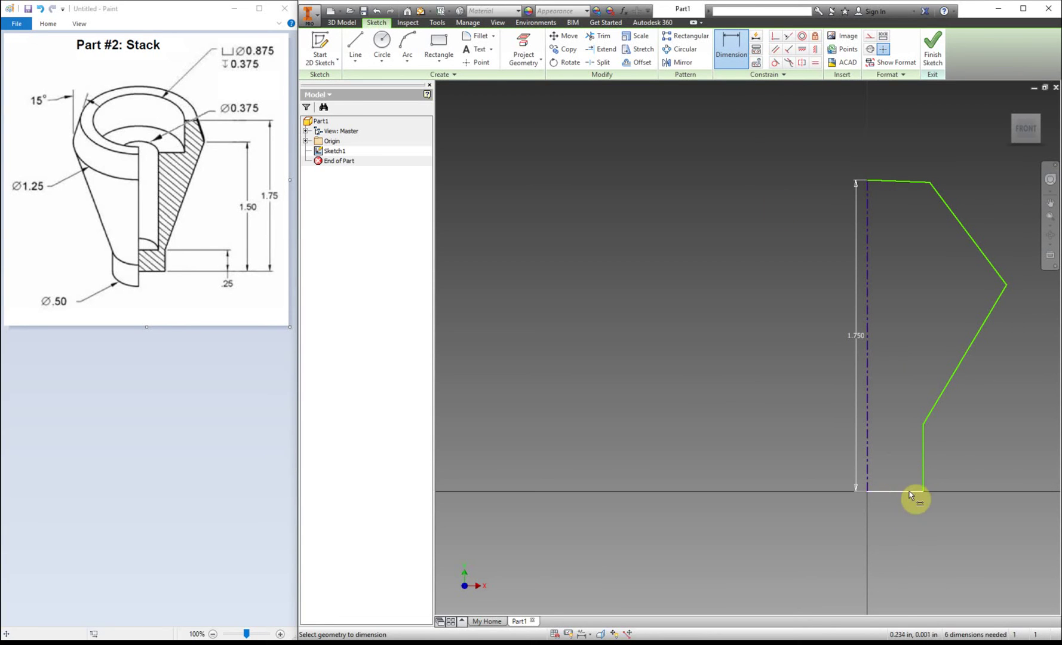
{"action": "left_click", "coordinate": [868, 476]}
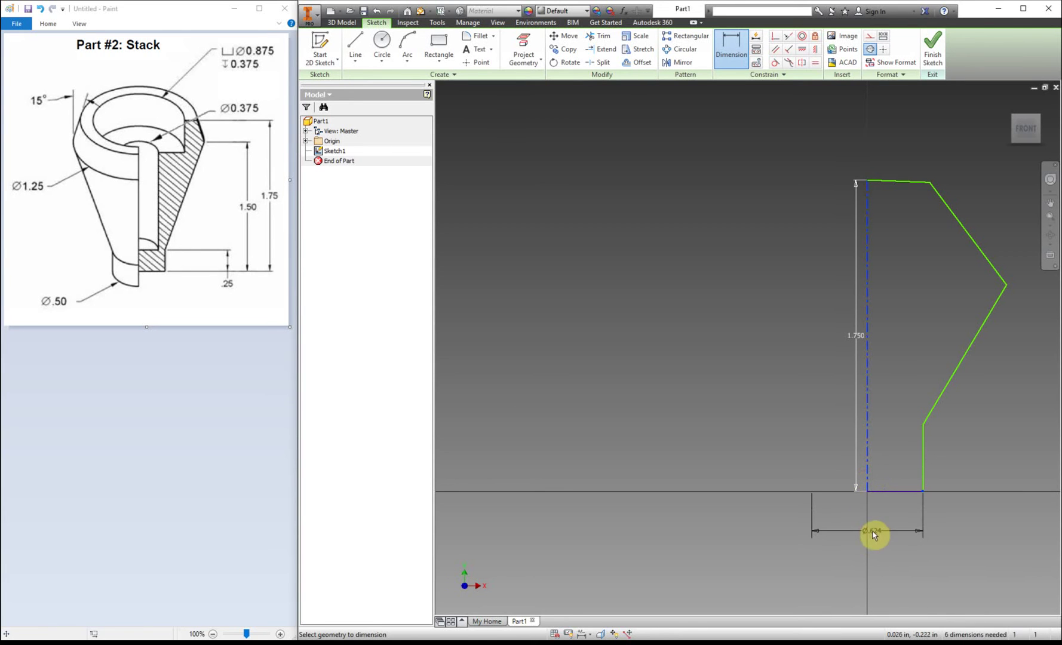
{"action": "left_click", "coordinate": [870, 530]}
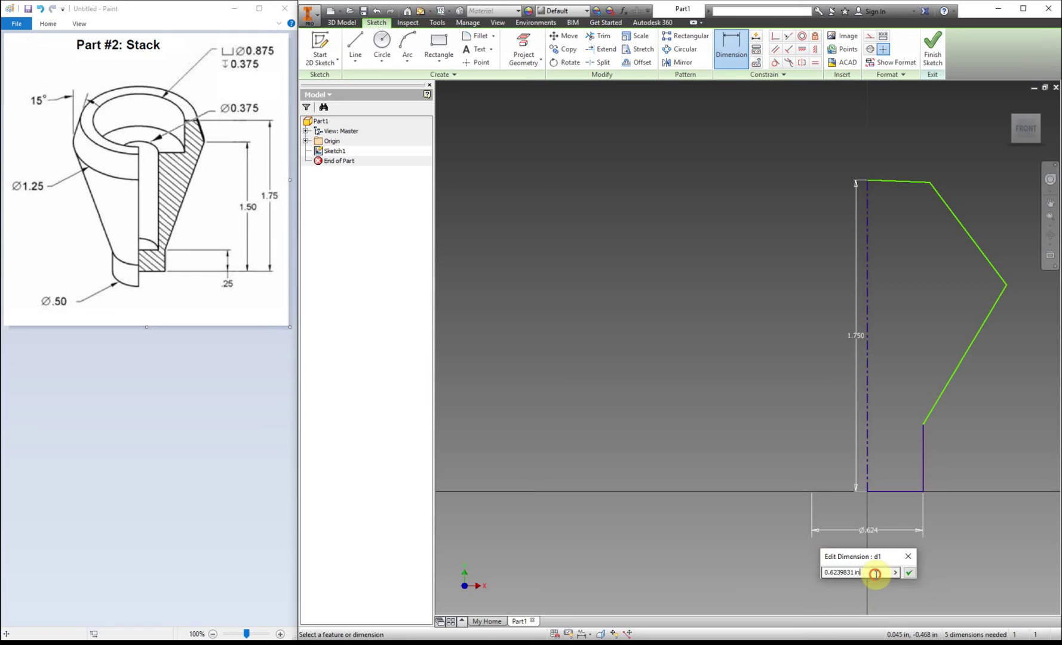
{"action": "left_click_drag", "start_coordinate": [875, 574], "coordinate": [729, 578]}
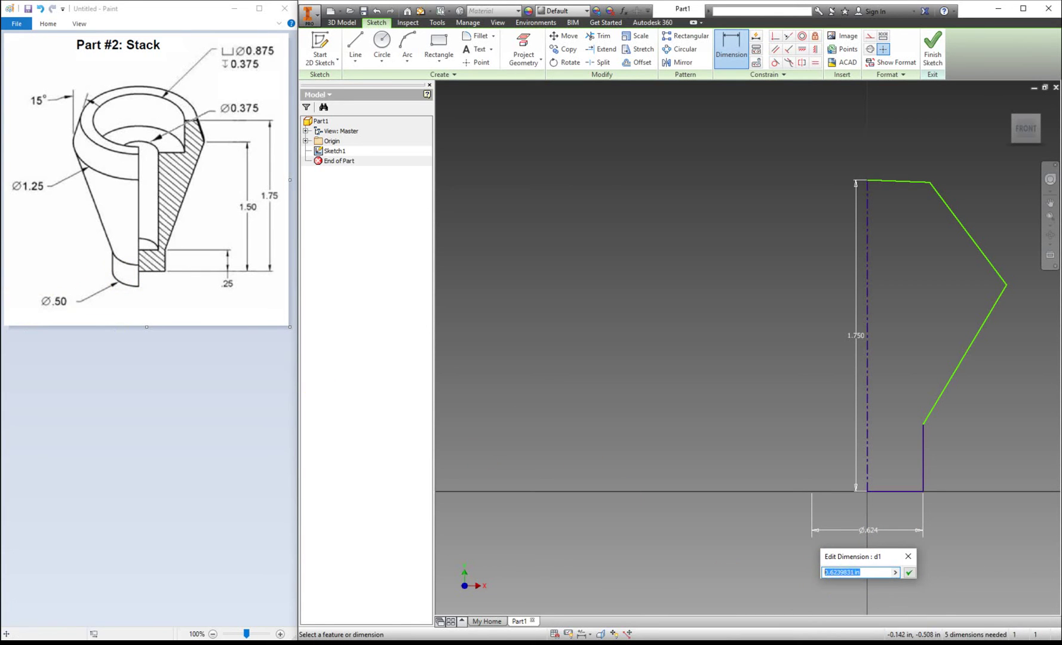
{"action": "type", "text": ".5"}
{"action": "key", "text": "Return"}
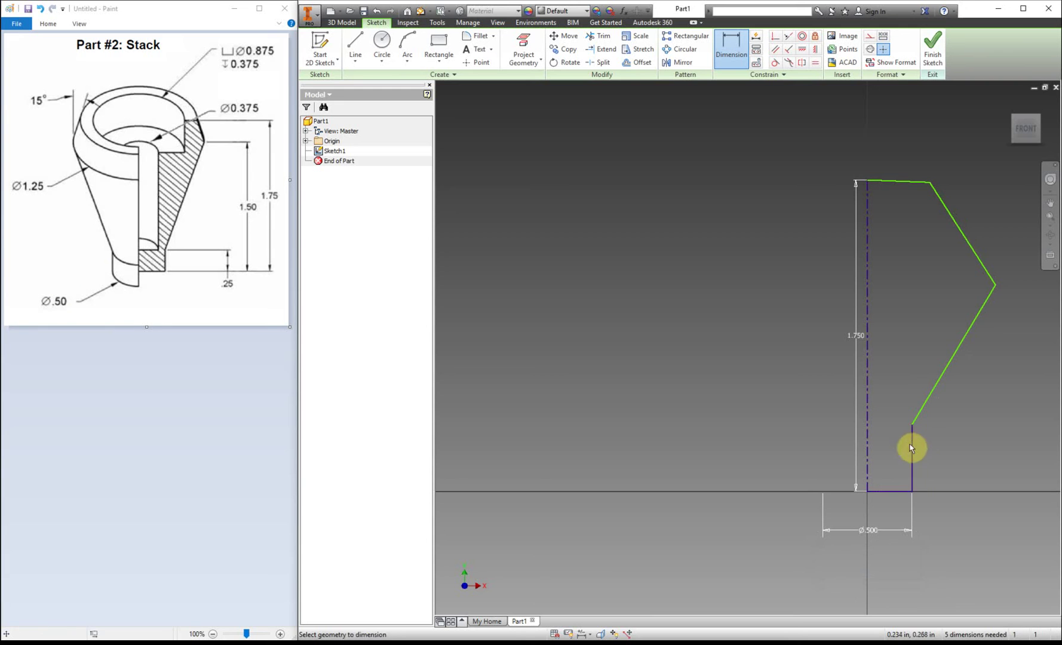
- Set the vertical step height to 0.25 and the angled vertex height to 1.5
{"action": "left_click", "coordinate": [912, 452]}
{"action": "left_click", "coordinate": [1008, 457]}
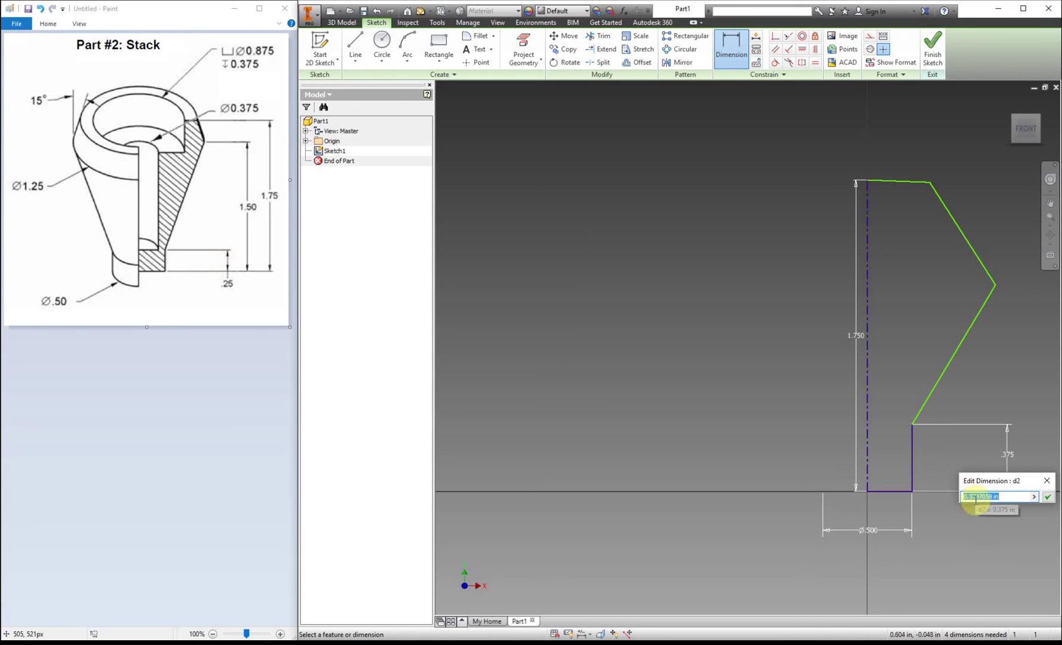
{"action": "type", "text": ".25"}
{"action": "key", "text": "Return"}
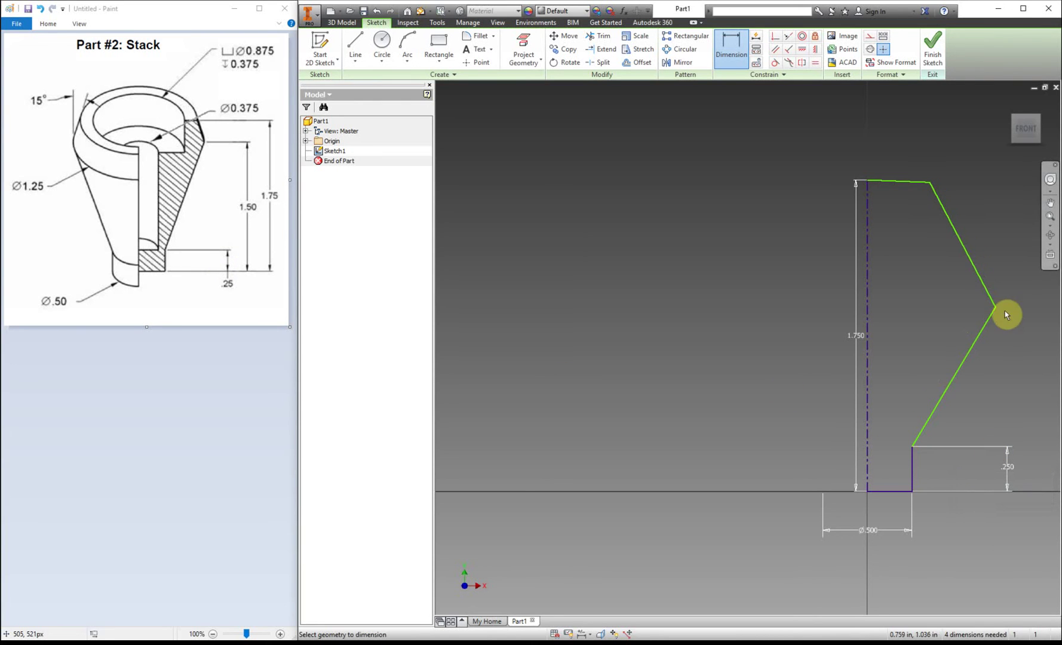
{"action": "left_click", "coordinate": [997, 310]}
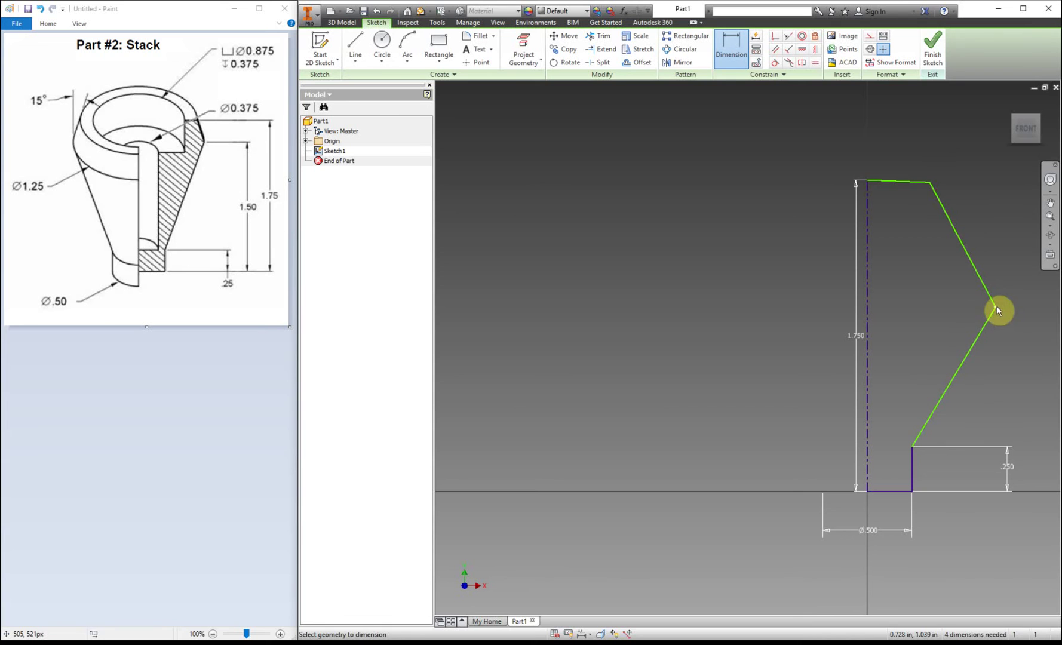
{"action": "left_click", "coordinate": [913, 491]}
{"action": "left_click", "coordinate": [1036, 436]}
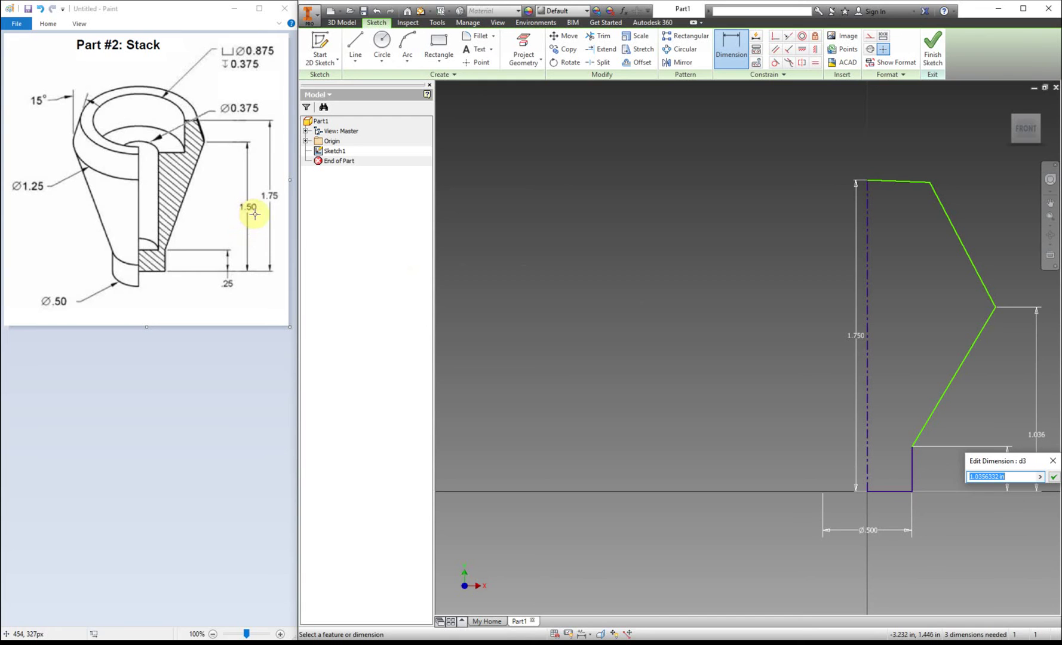
{"action": "type", "text": "1.5"}
{"action": "key", "text": "Return"}
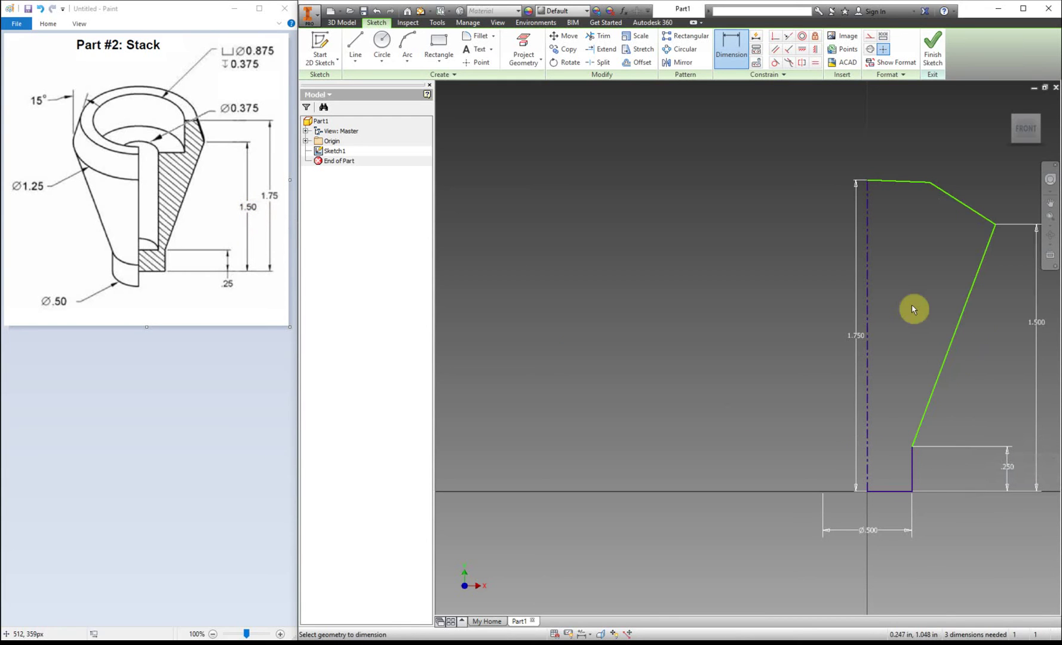
- Add a 1.75 overall height dimension from the top edge to the bottom corner
{"action": "left_click", "coordinate": [870, 181]}
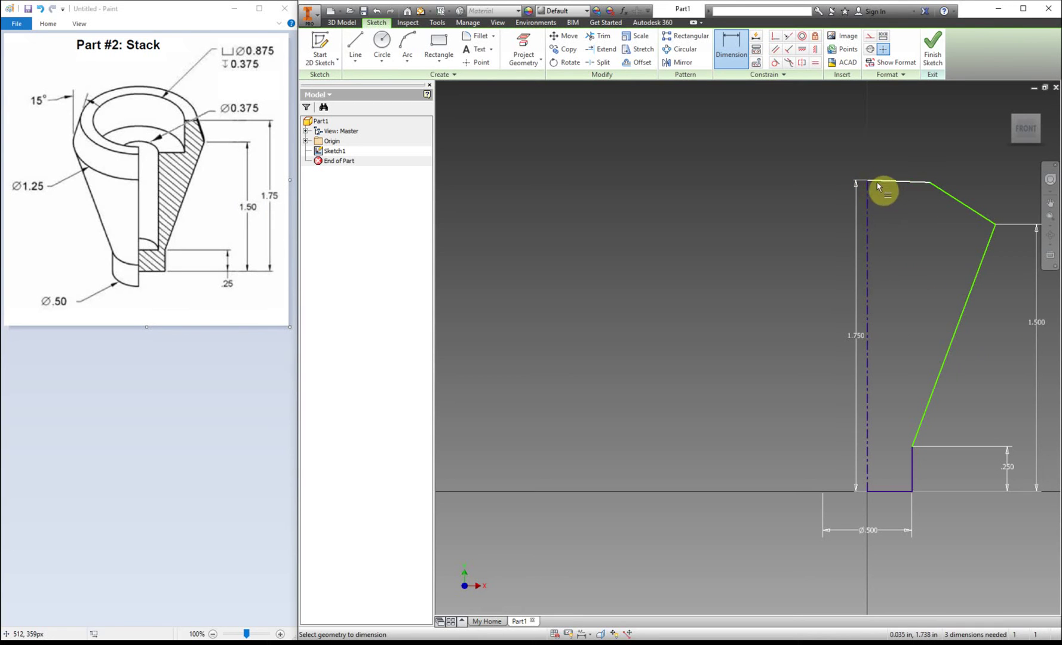
{"action": "left_click", "coordinate": [914, 493]}
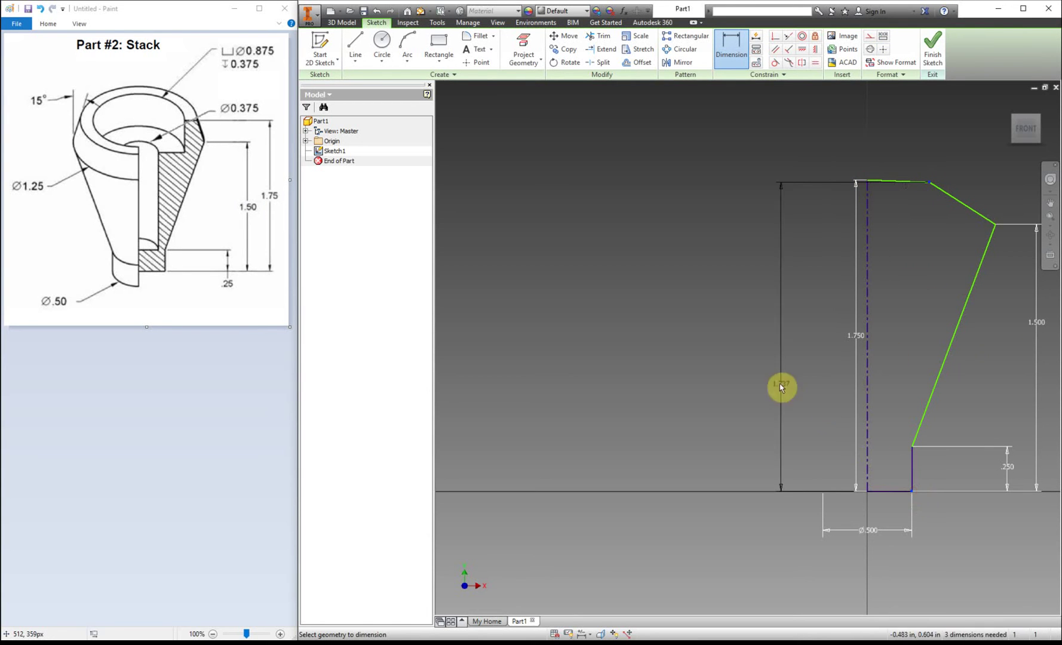
{"action": "left_click", "coordinate": [700, 381]}
{"action": "type", "text": "1.75"}
{"action": "key", "text": "Return"}
{"action": "key", "text": "Escape"}
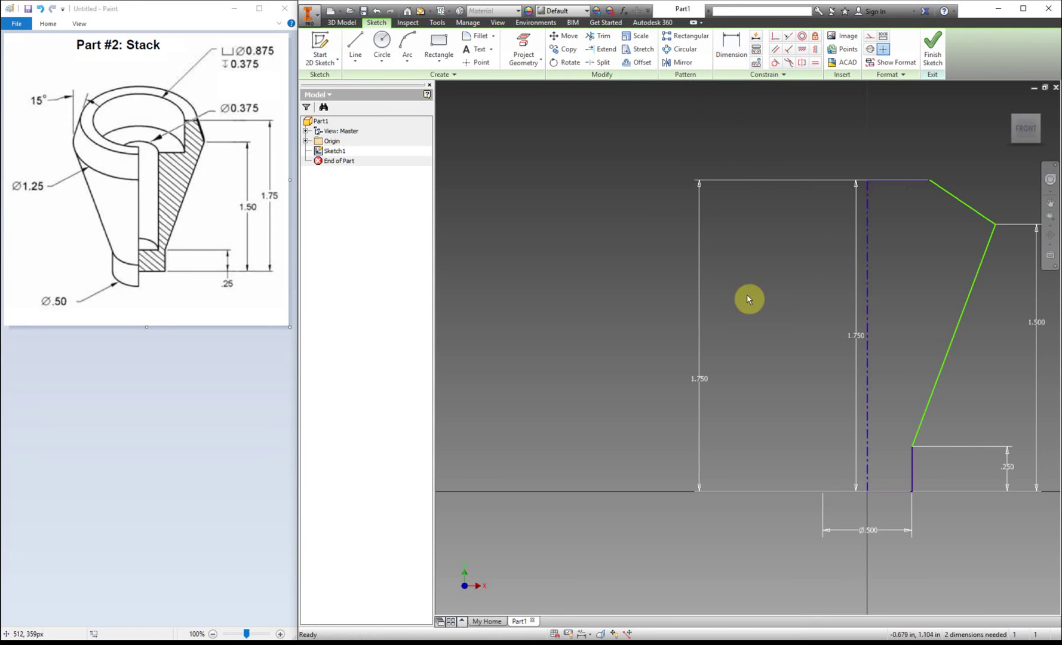
- Move the 1.750 height dimension over to the profile's right side
{"action": "scroll", "coordinate": [749, 301], "scroll_direction": "up", "scroll_amount": 3}
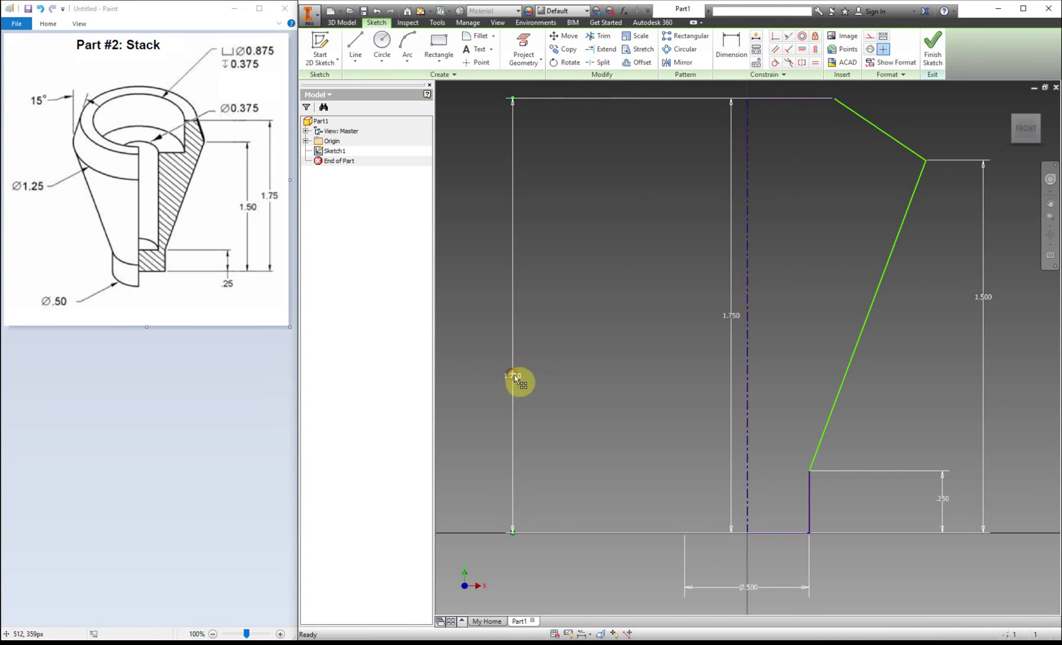
{"action": "left_click_drag", "start_coordinate": [515, 378], "coordinate": [1022, 380]}
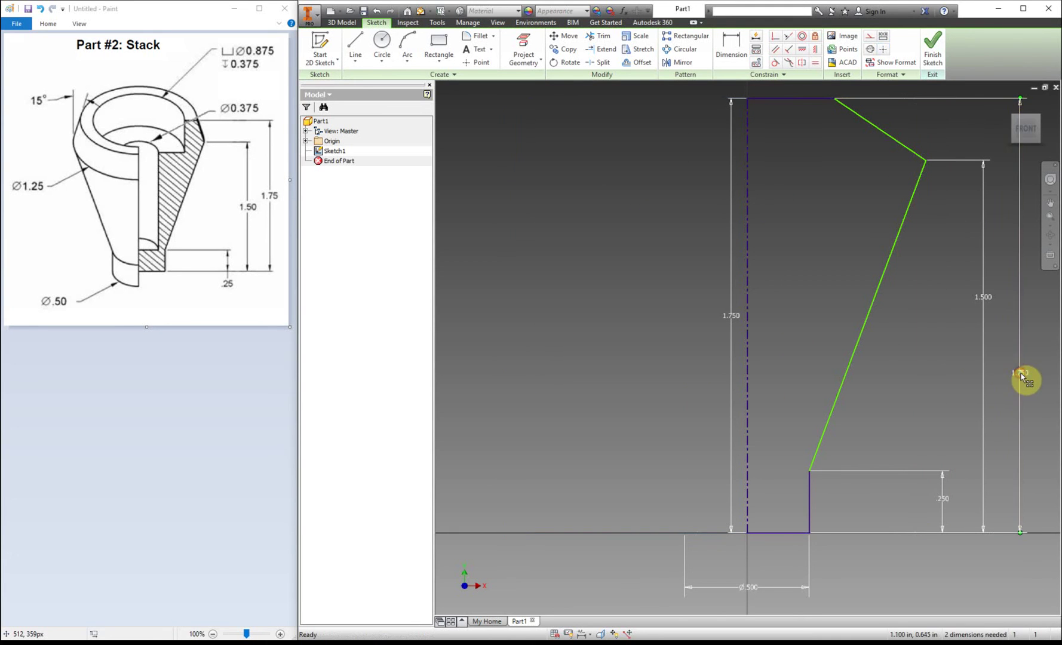
{"action": "left_click", "coordinate": [830, 274]}
- Add a Ø1.25 top diameter dimension and slide the slanted line's top end along the top edge
{"action": "left_click", "coordinate": [731, 47]}
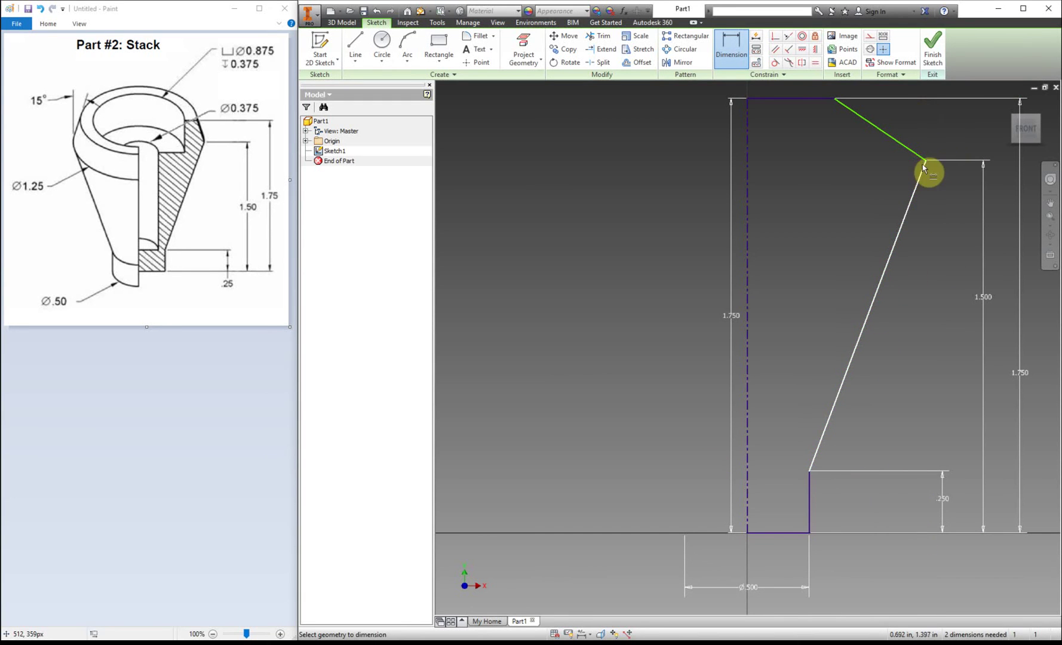
{"action": "left_click", "coordinate": [748, 187]}
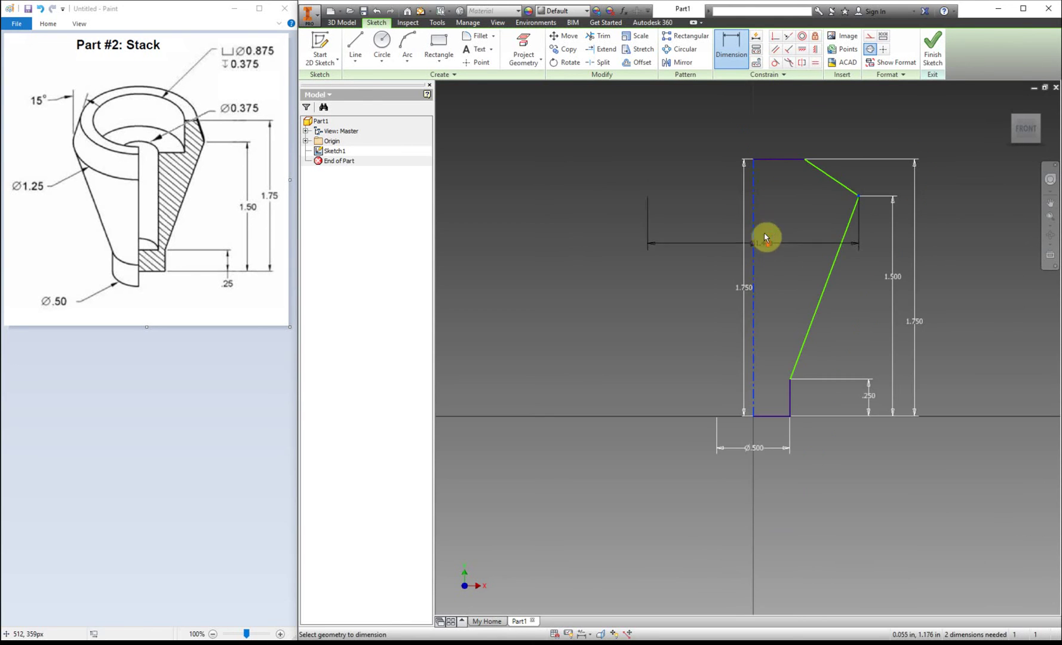
{"action": "left_click", "coordinate": [773, 134]}
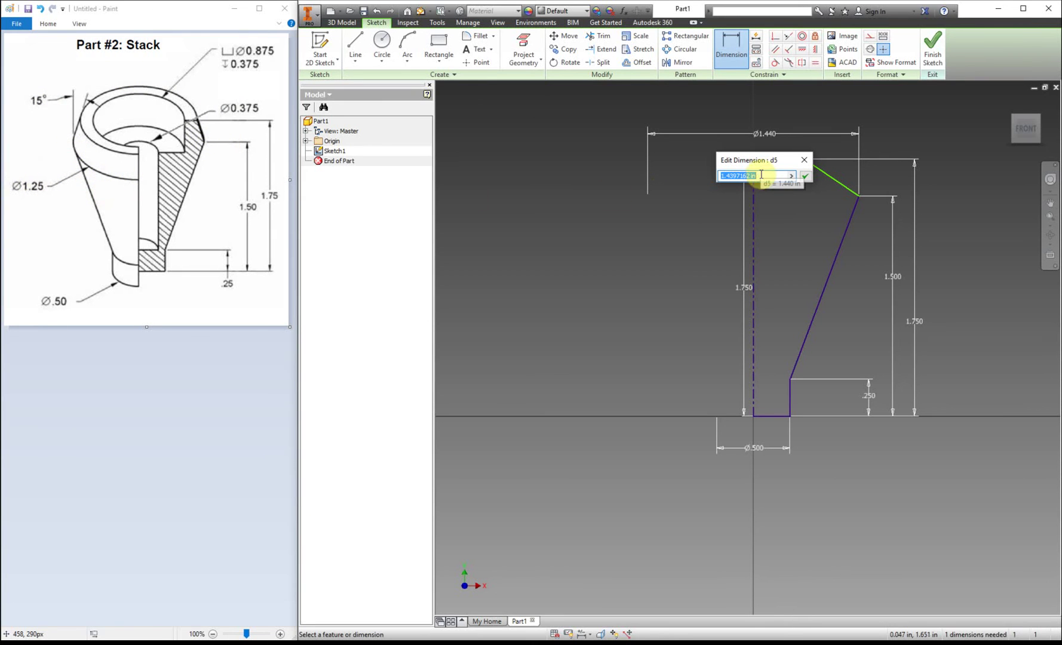
{"action": "type", "text": "1.25"}
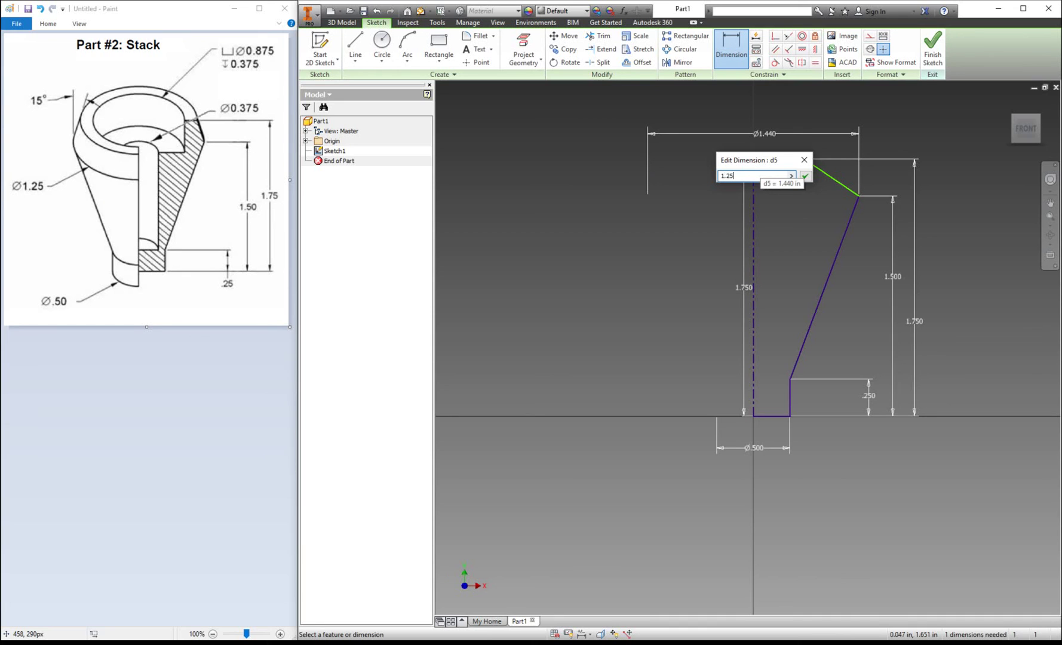
{"action": "key", "text": "Return"}
{"action": "left_click", "coordinate": [761, 178]}
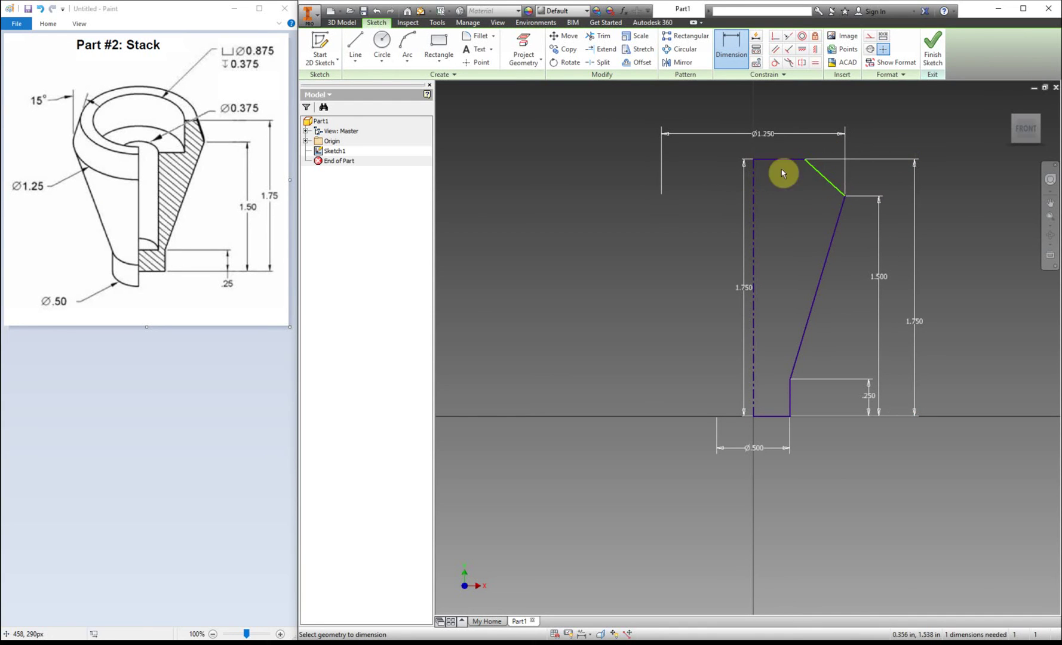
{"action": "key", "text": "Escape"}
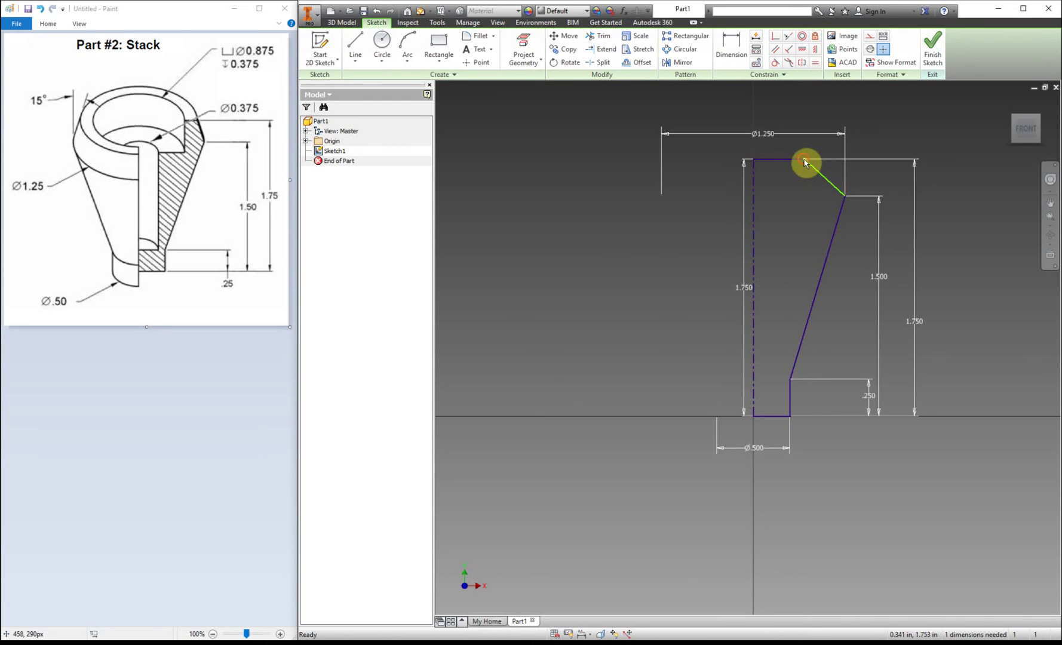
{"action": "mouse_move", "coordinate": [805, 162]}
{"action": "left_mouse_down"}
{"action": "mouse_move", "coordinate": [871, 158]}
{"action": "mouse_move", "coordinate": [744, 161]}
{"action": "mouse_move", "coordinate": [868, 156]}
{"action": "mouse_move", "coordinate": [817, 159]}
{"action": "left_mouse_up"}
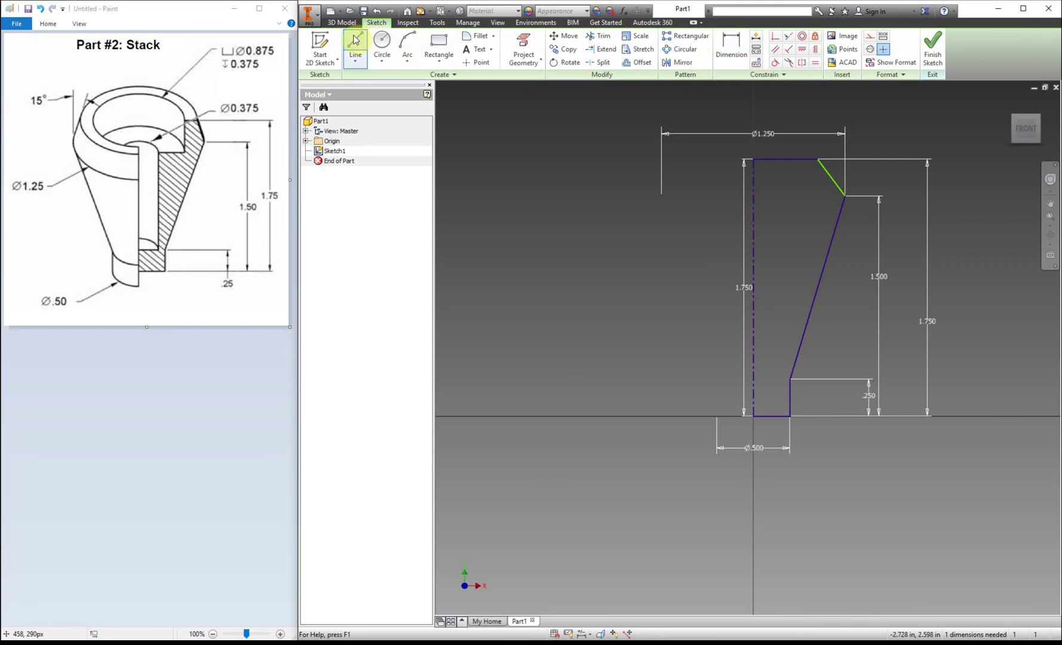
- Dimension the angle between the top edge and slanted line as 105° (90+15)
{"action": "left_click", "coordinate": [732, 47]}
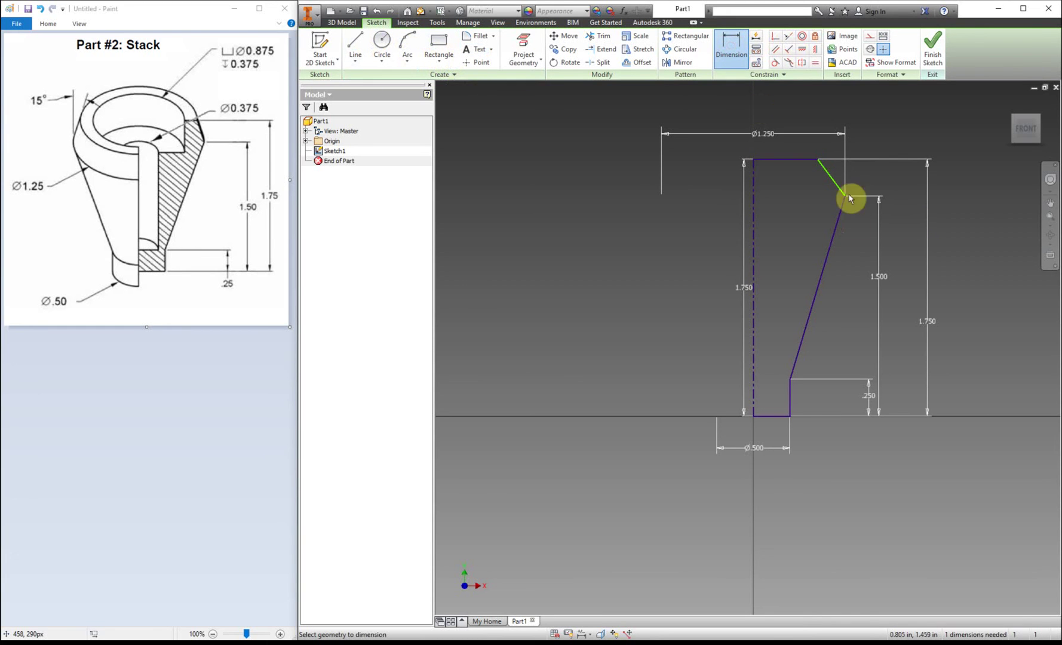
{"action": "left_click", "coordinate": [803, 160]}
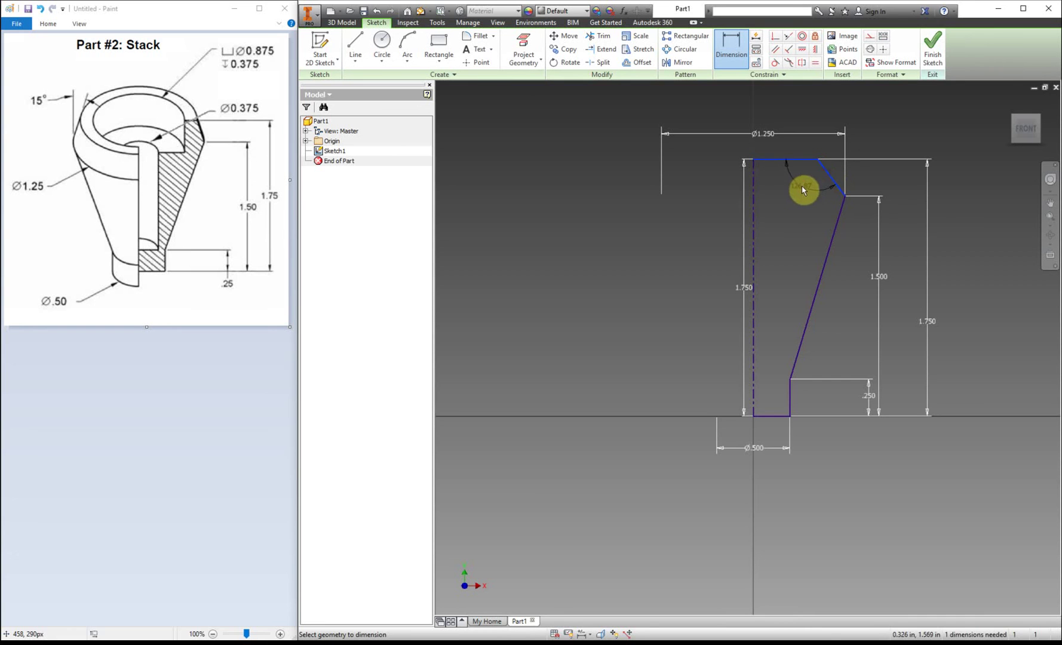
{"action": "left_click", "coordinate": [803, 190]}
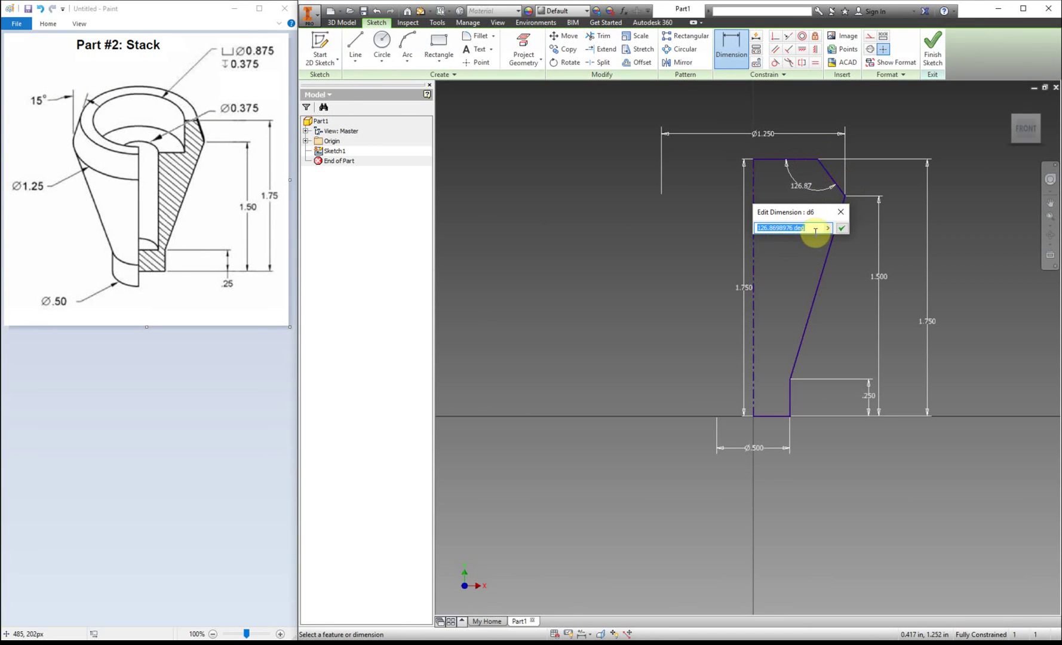
{"action": "type", "text": "90+"}
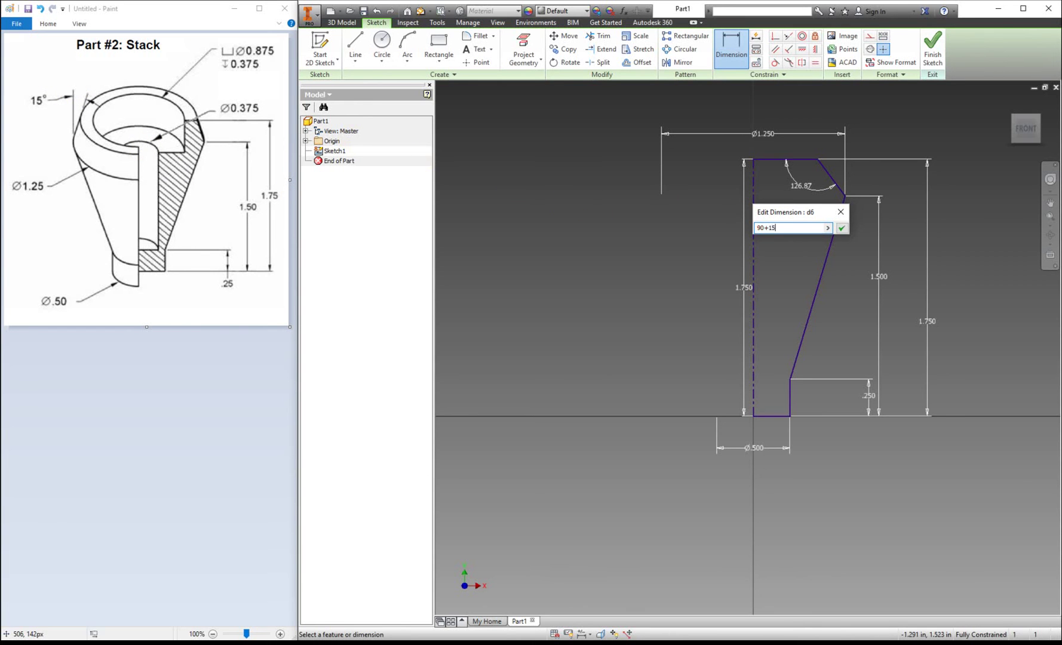
{"action": "type", "text": "15"}
{"action": "key", "text": "Return"}
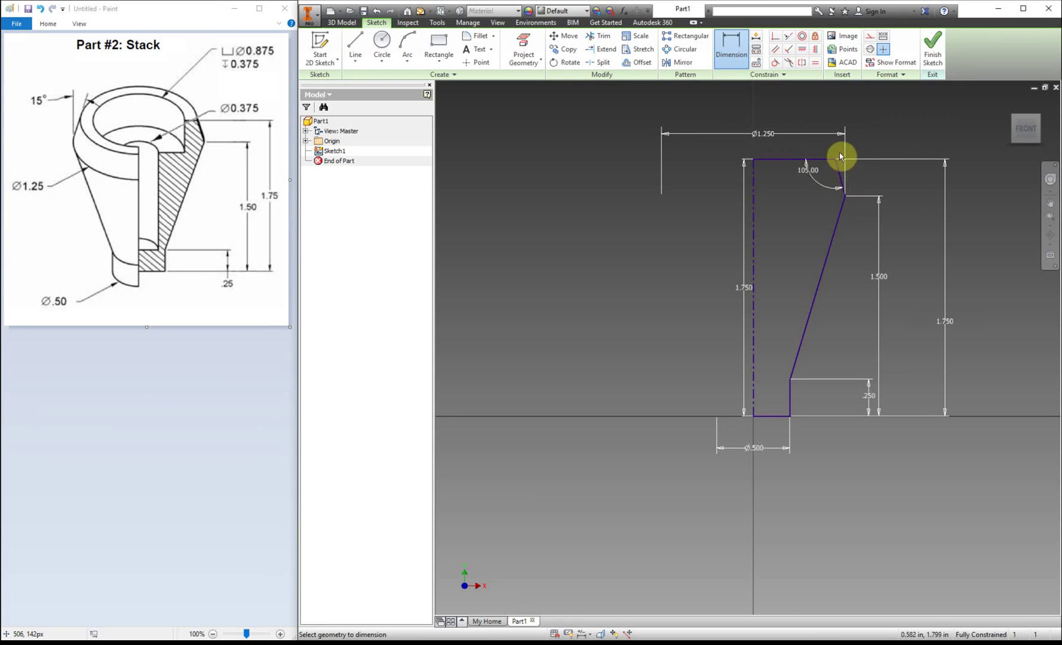
{"action": "right_click", "coordinate": [909, 173]}
{"action": "left_click", "coordinate": [843, 181]}
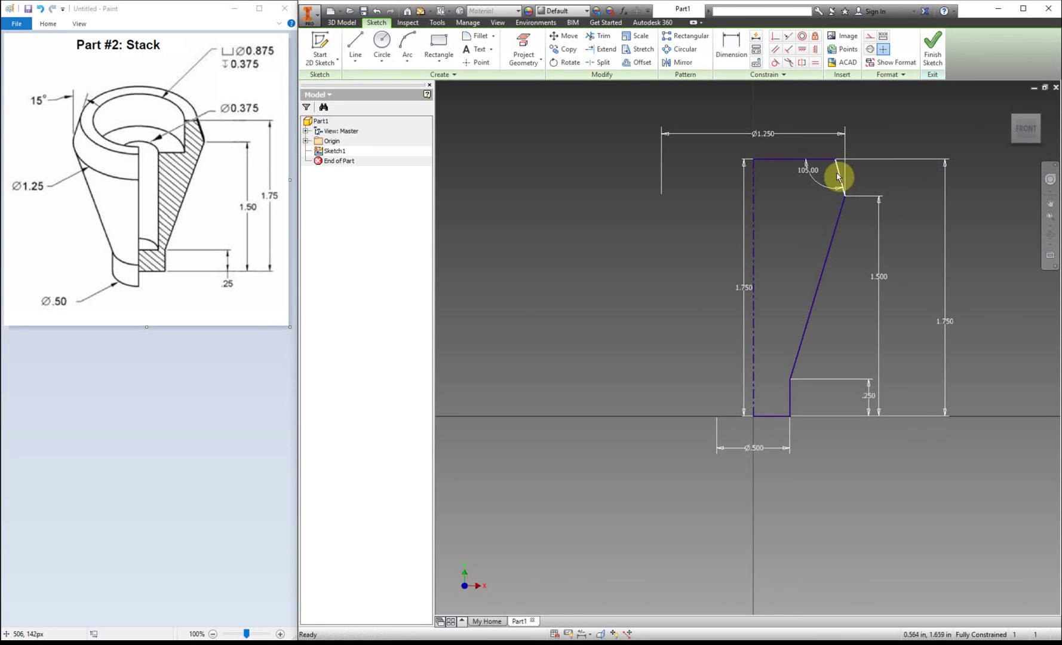
- Zoom out to check the fully constrained profile and finish the sketch
{"action": "scroll", "coordinate": [842, 170], "scroll_direction": "up", "scroll_amount": 5}
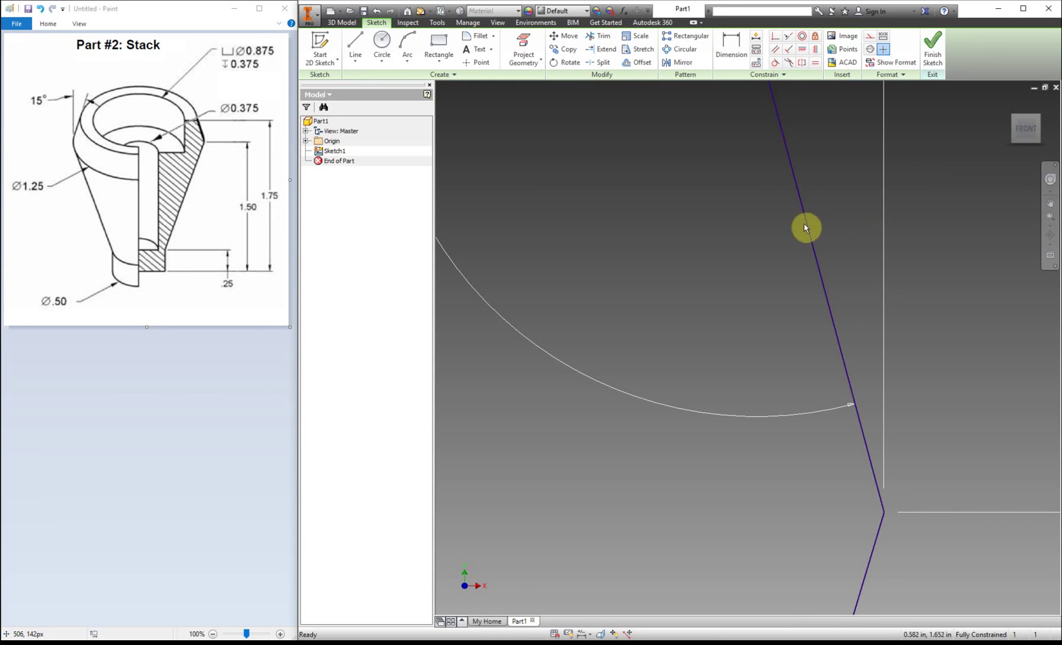
{"action": "scroll", "coordinate": [804, 337], "scroll_direction": "up", "scroll_amount": 5}
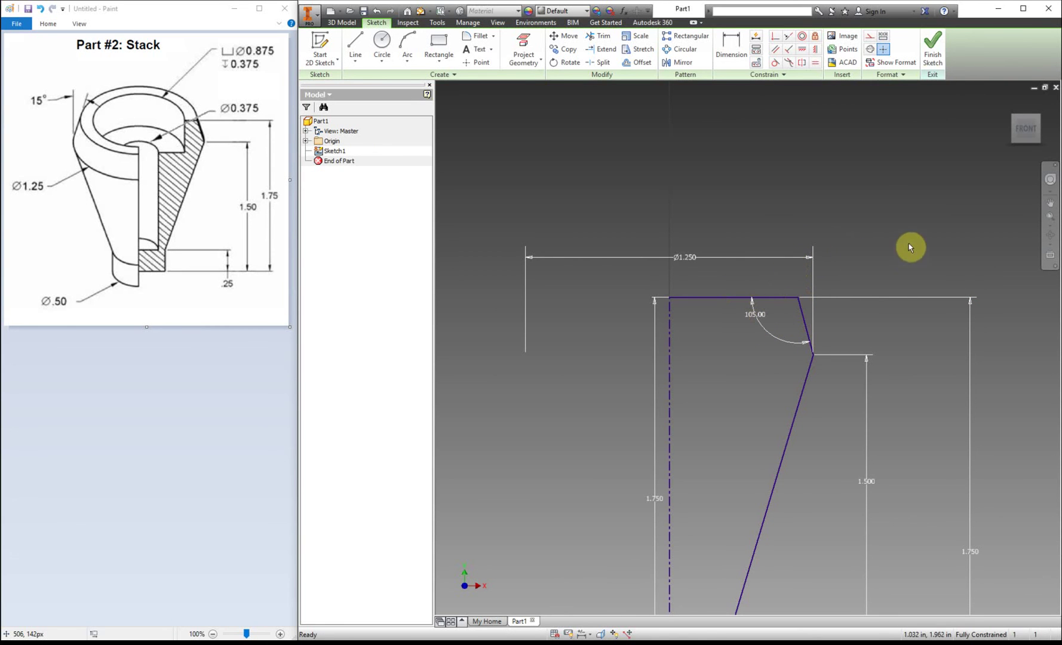
{"action": "left_click", "coordinate": [933, 47]}
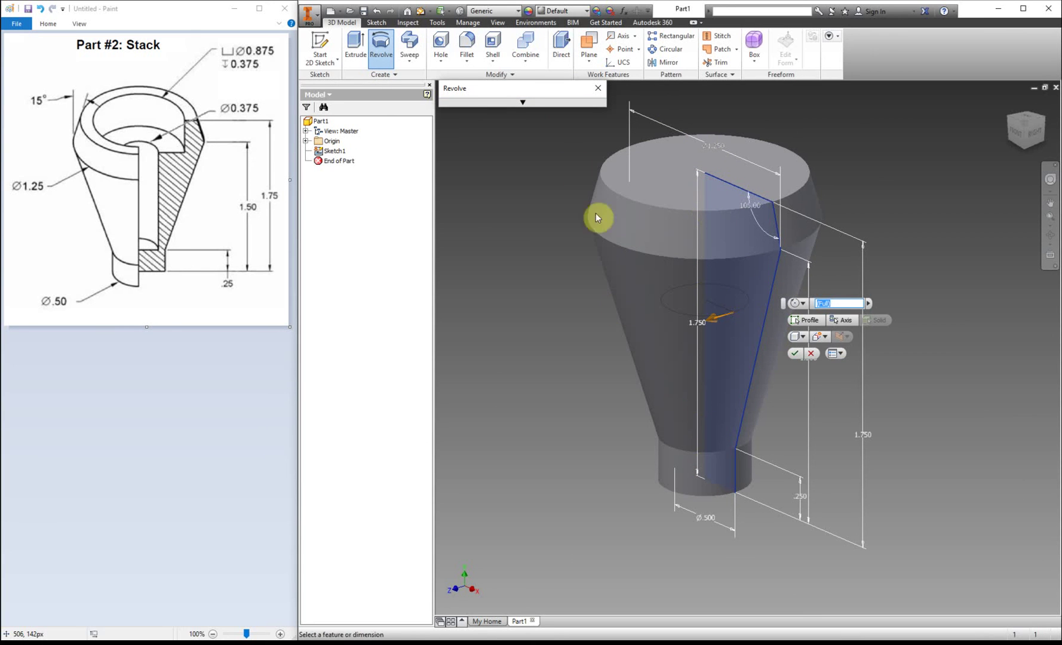
- Revolve the profile with Full extents to create the Revolution1 solid
{"action": "left_click", "coordinate": [522, 102]}
{"action": "left_click_drag", "start_coordinate": [526, 87], "coordinate": [441, 213]}
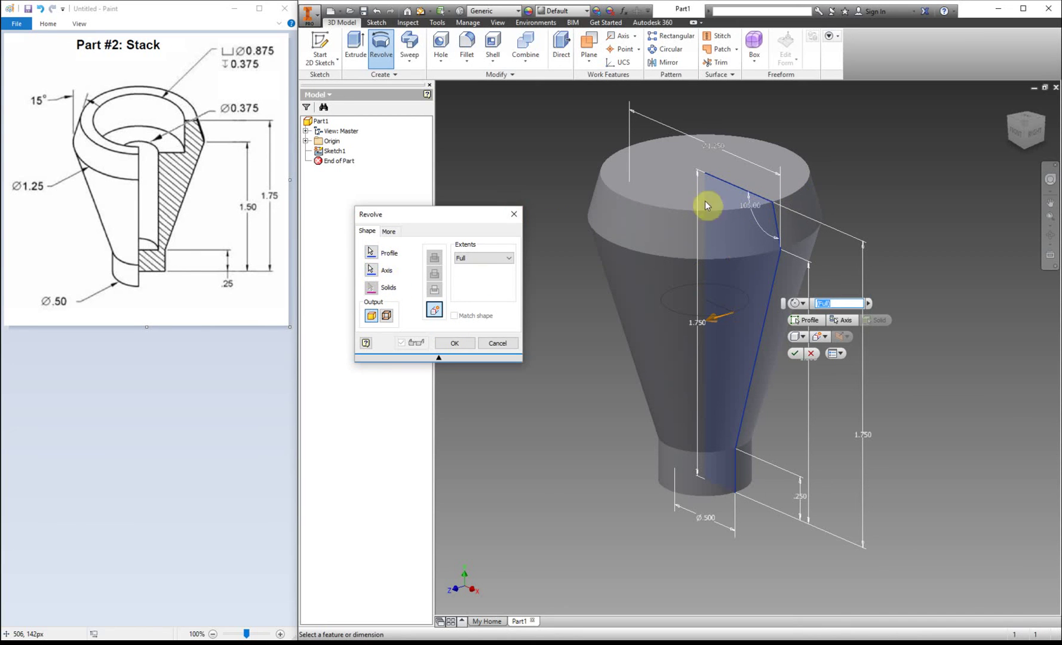
{"action": "left_click", "coordinate": [455, 343]}
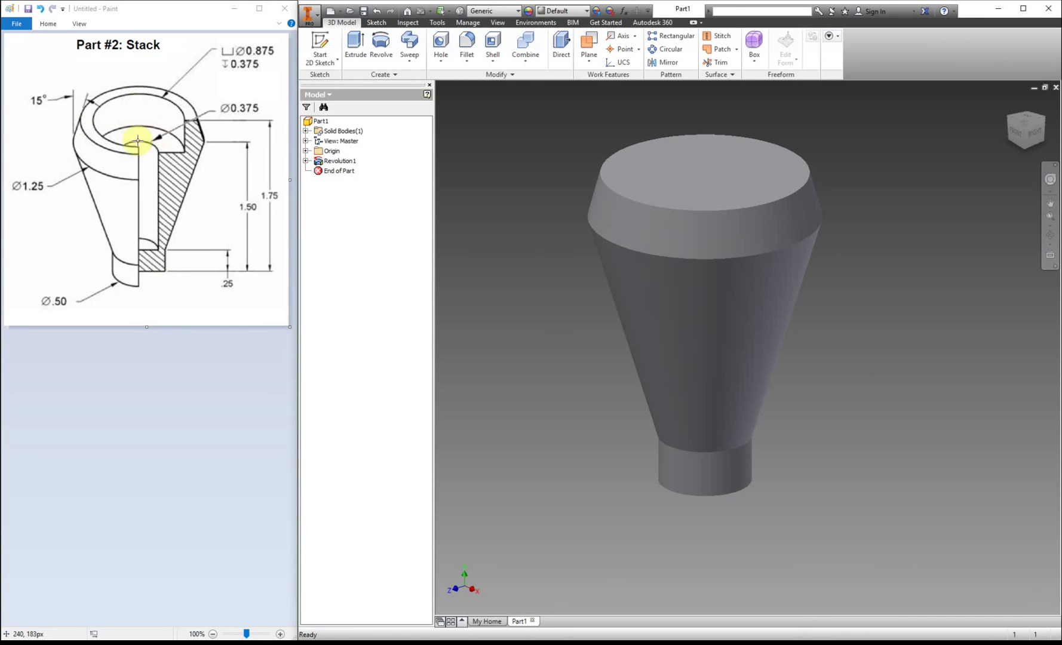
- Sketch a point at the centre of the part's top face and finish the sketch
{"action": "left_click", "coordinate": [326, 38]}
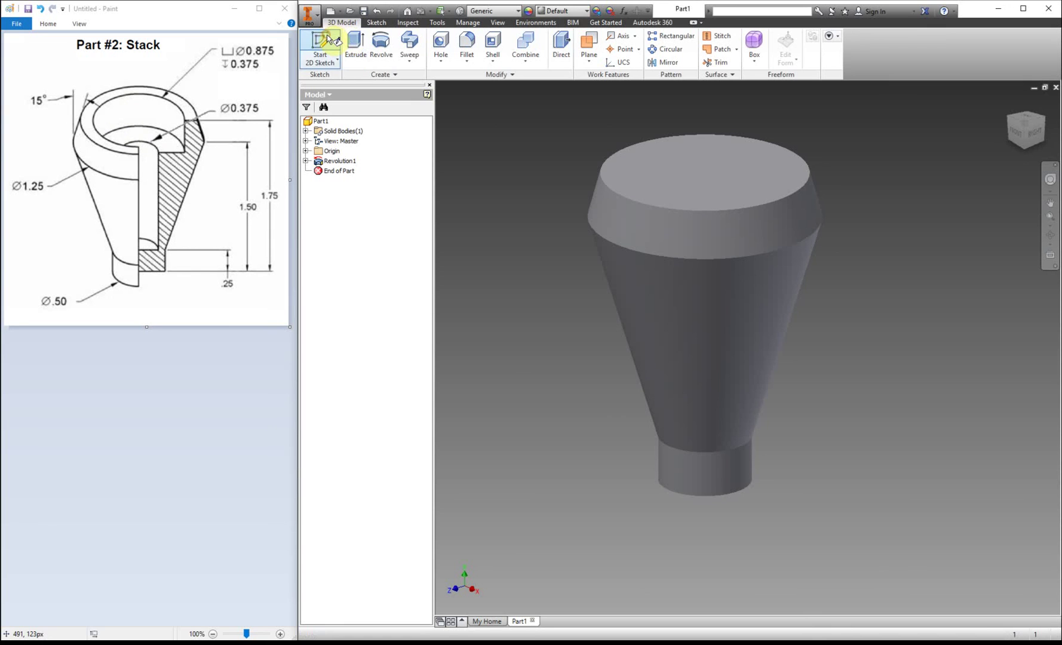
{"action": "left_click", "coordinate": [670, 159]}
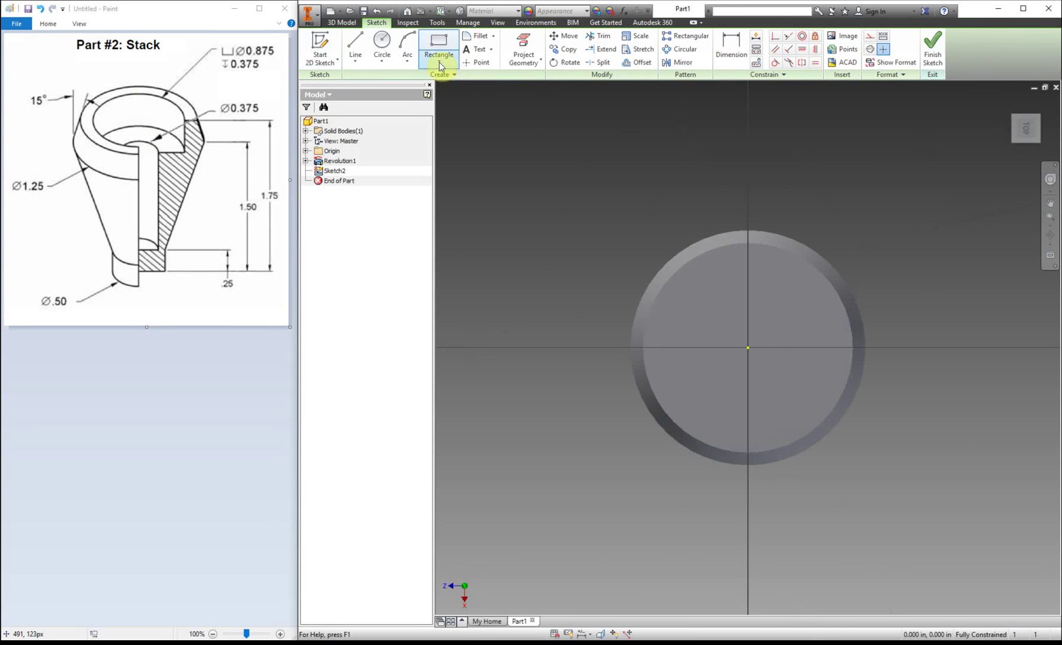
{"action": "left_click", "coordinate": [475, 62]}
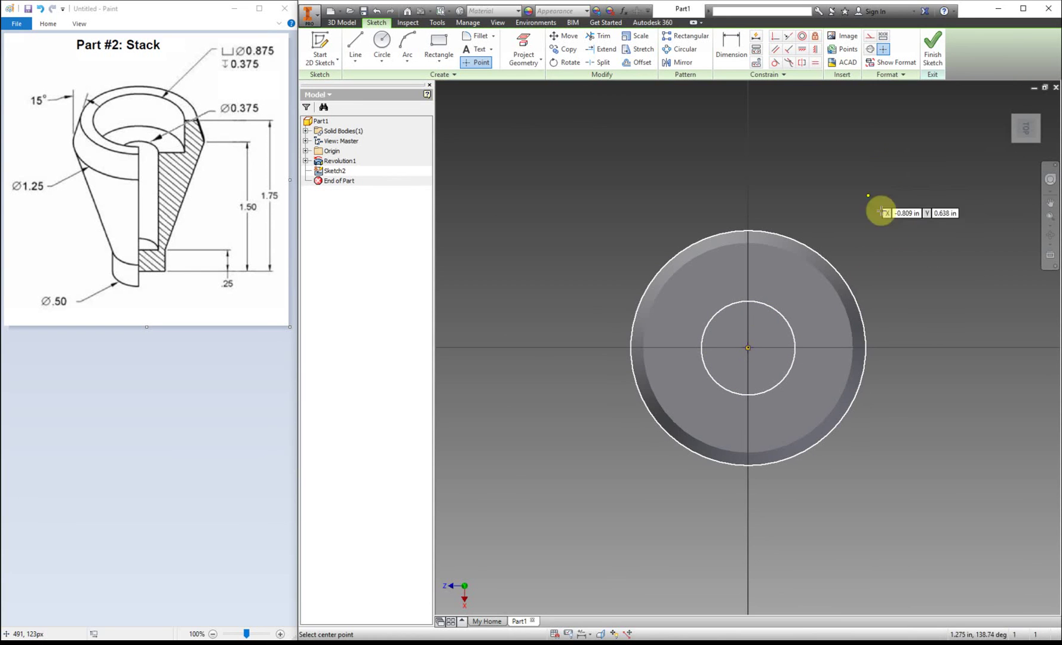
{"action": "left_click", "coordinate": [932, 48]}
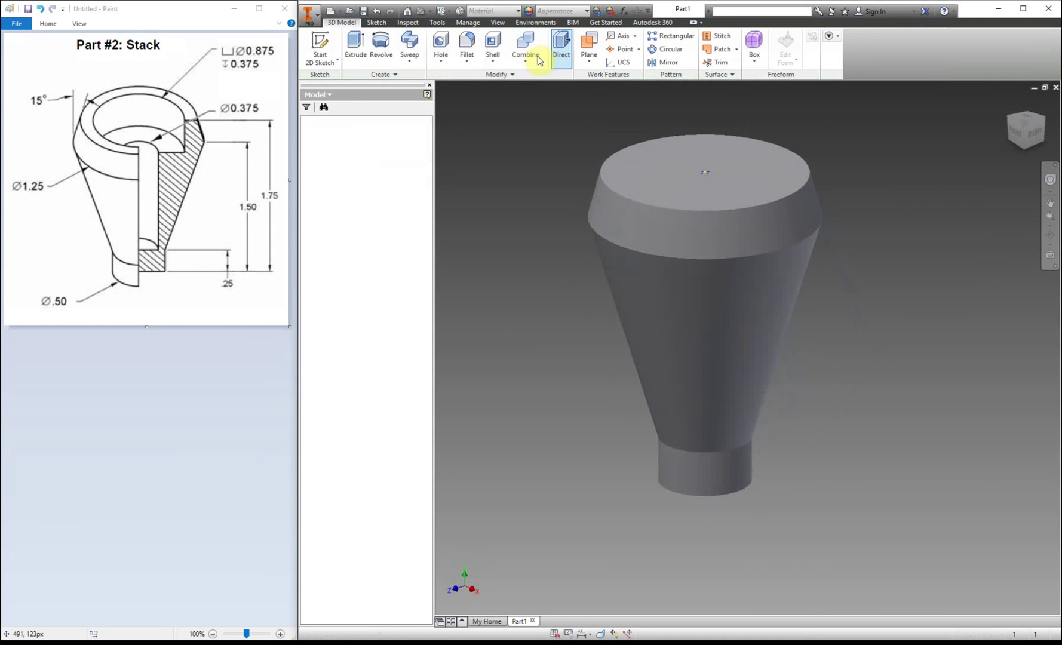
- Start a hole at that centre point with a flat drill point
{"action": "left_click", "coordinate": [439, 45]}
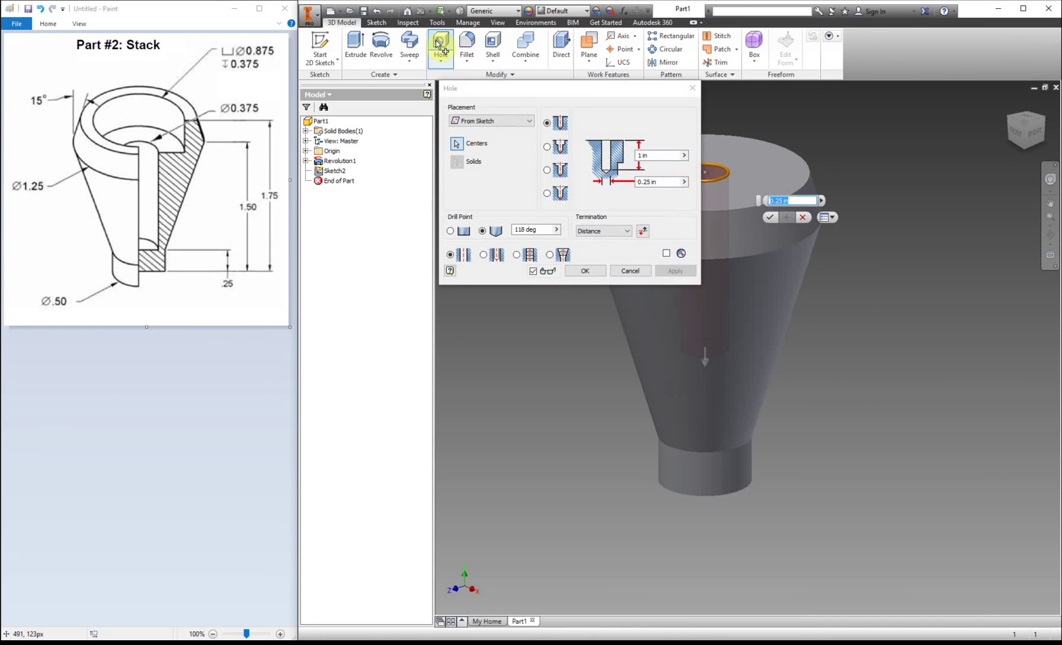
{"action": "left_click_drag", "start_coordinate": [589, 93], "coordinate": [476, 224]}
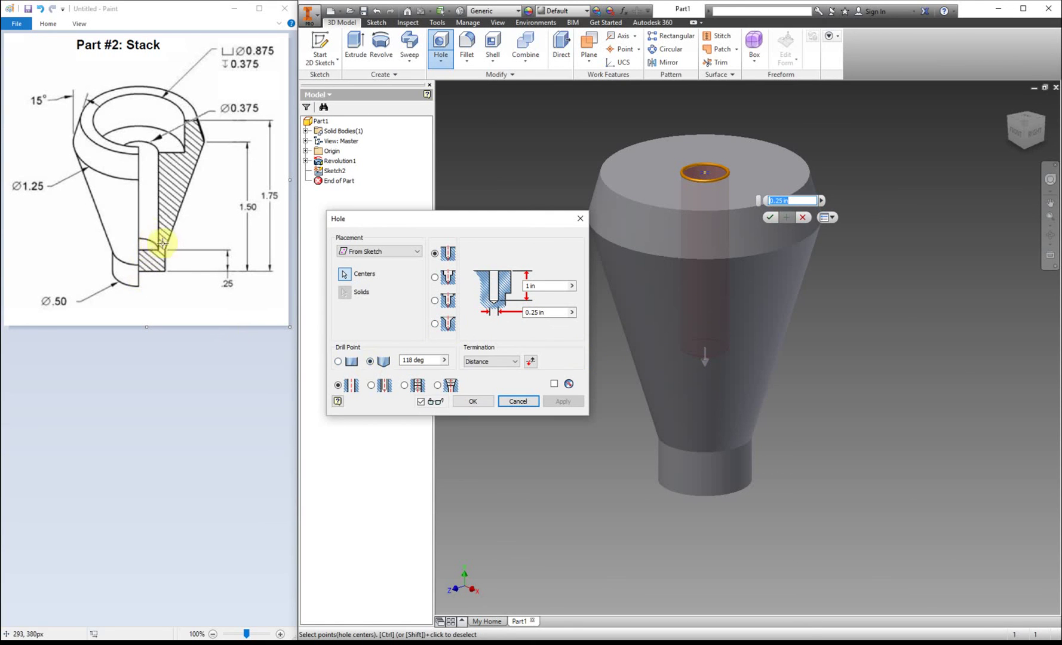
{"action": "left_click", "coordinate": [338, 361]}
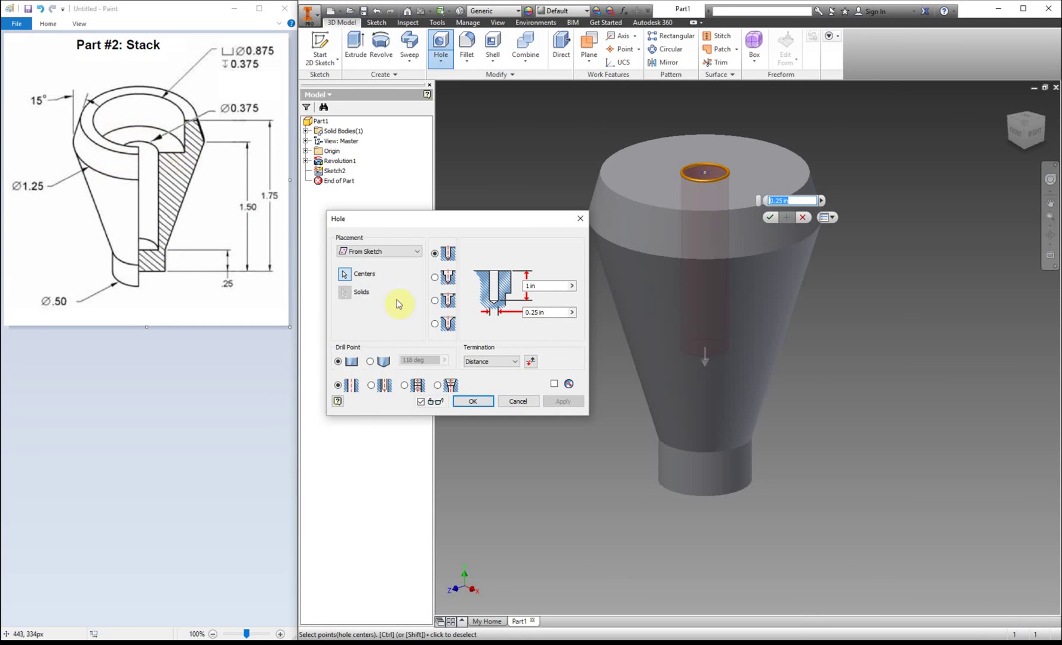
- Create a Ø0.875 × 0.375 counterbore over a Ø0.375 hole 1.75-.25 deep
{"action": "left_click", "coordinate": [434, 277]}
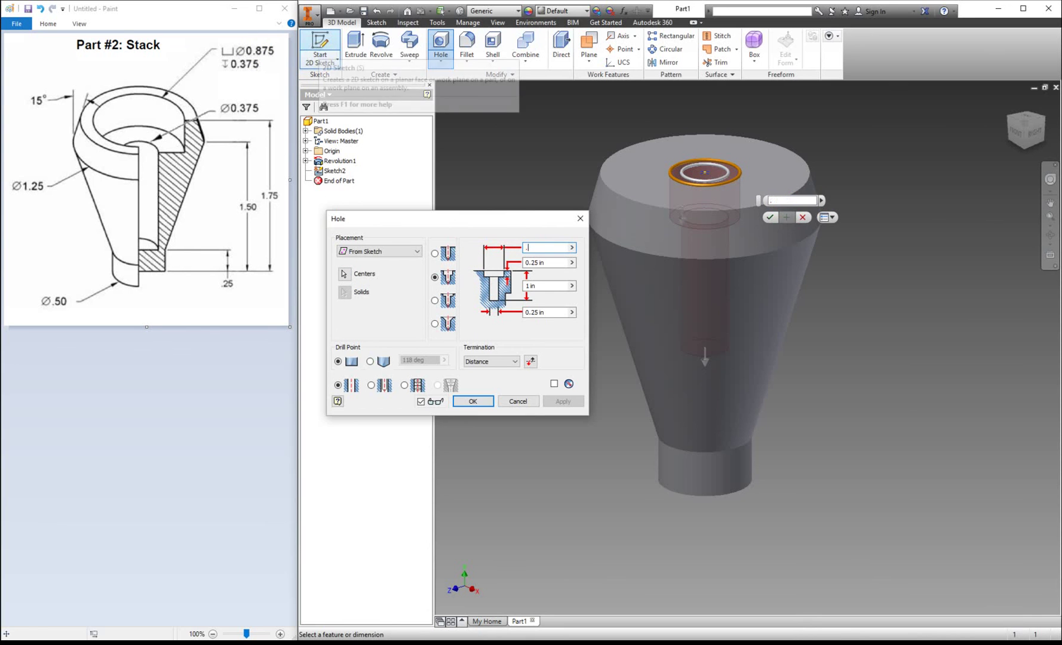
{"action": "type", "text": ".875"}
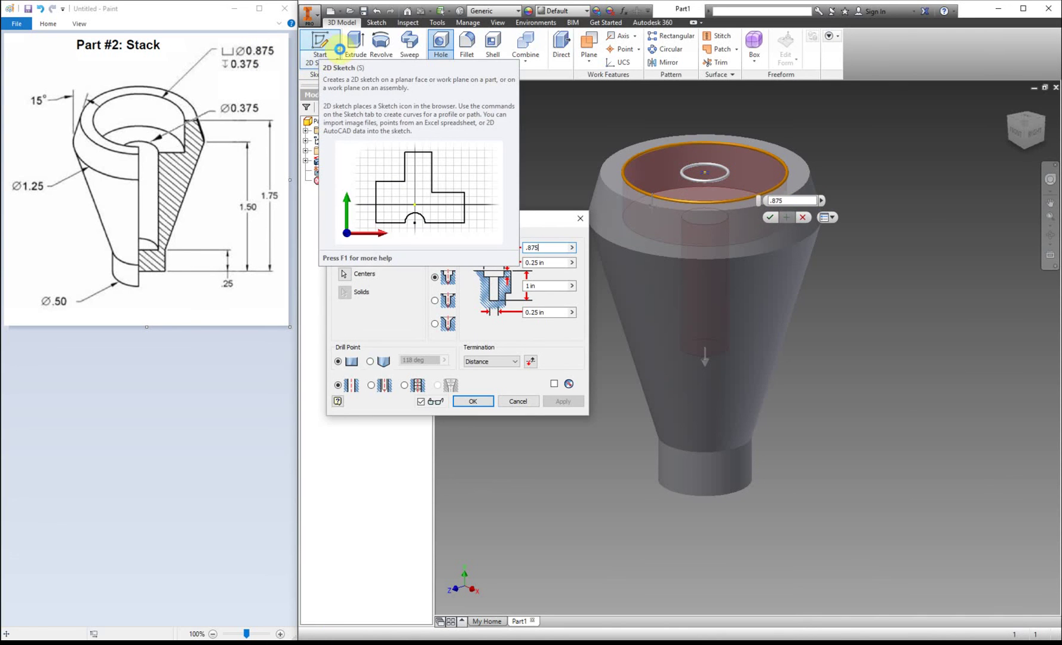
{"action": "left_click", "coordinate": [540, 262]}
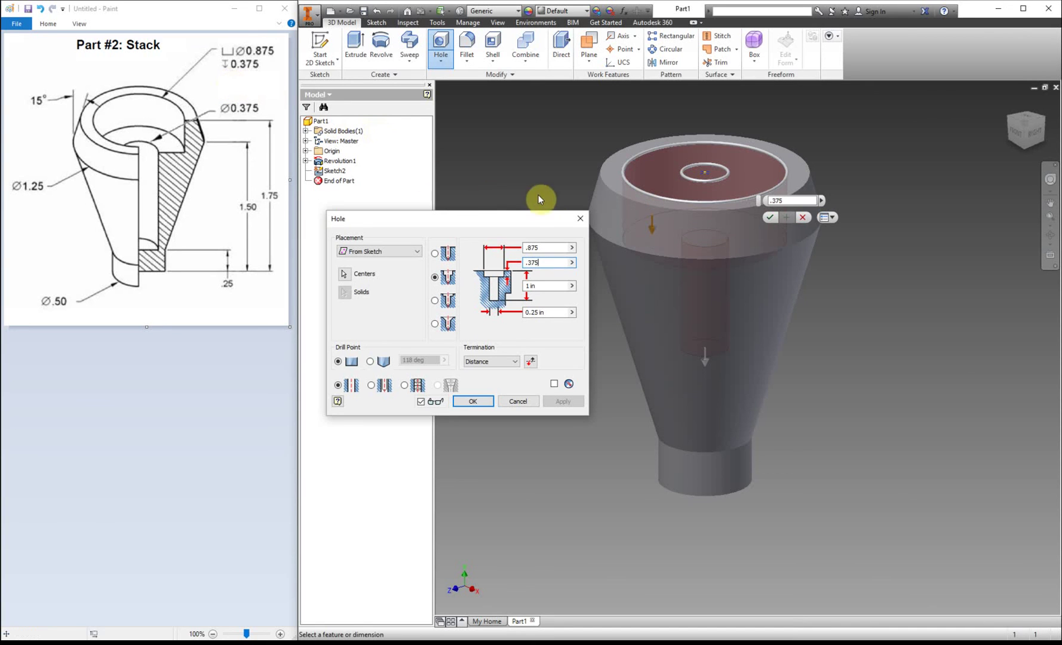
{"action": "left_click", "coordinate": [544, 312]}
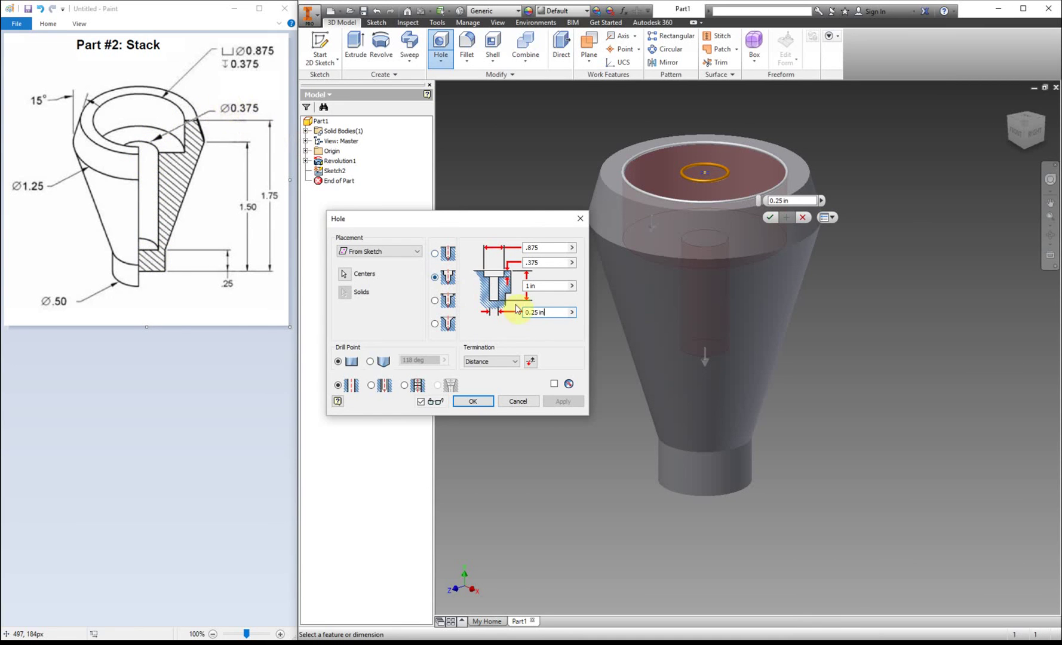
{"action": "left_click_drag", "start_coordinate": [549, 311], "coordinate": [469, 317]}
{"action": "type", "text": ".375"}
{"action": "left_click_drag", "start_coordinate": [552, 287], "coordinate": [475, 287]}
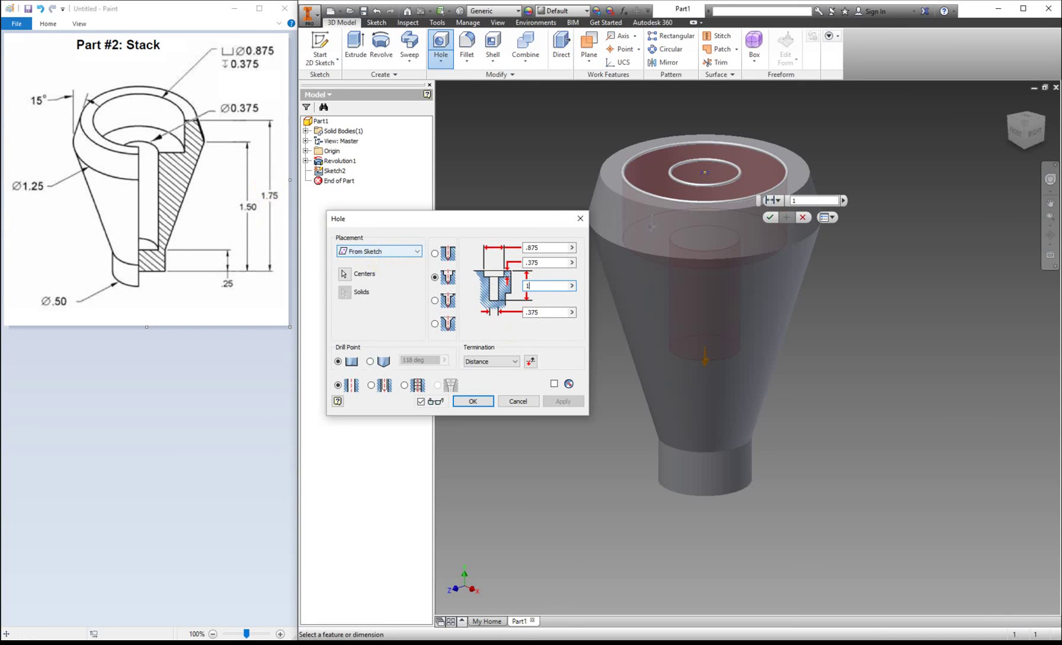
{"action": "type", "text": ".75-.25"}
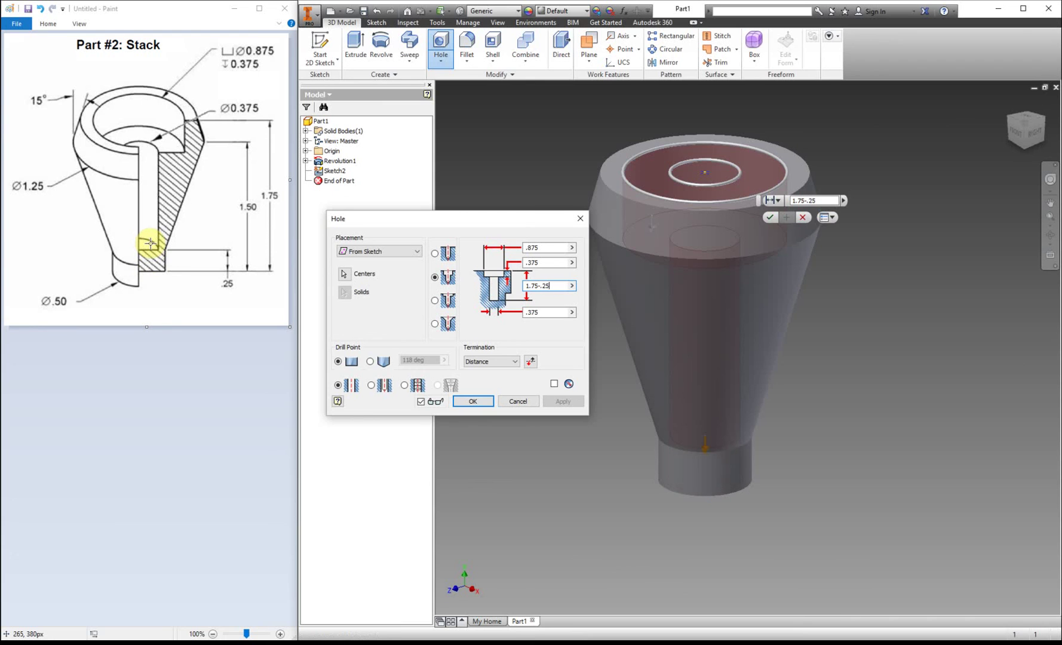
{"action": "left_click", "coordinate": [476, 401]}
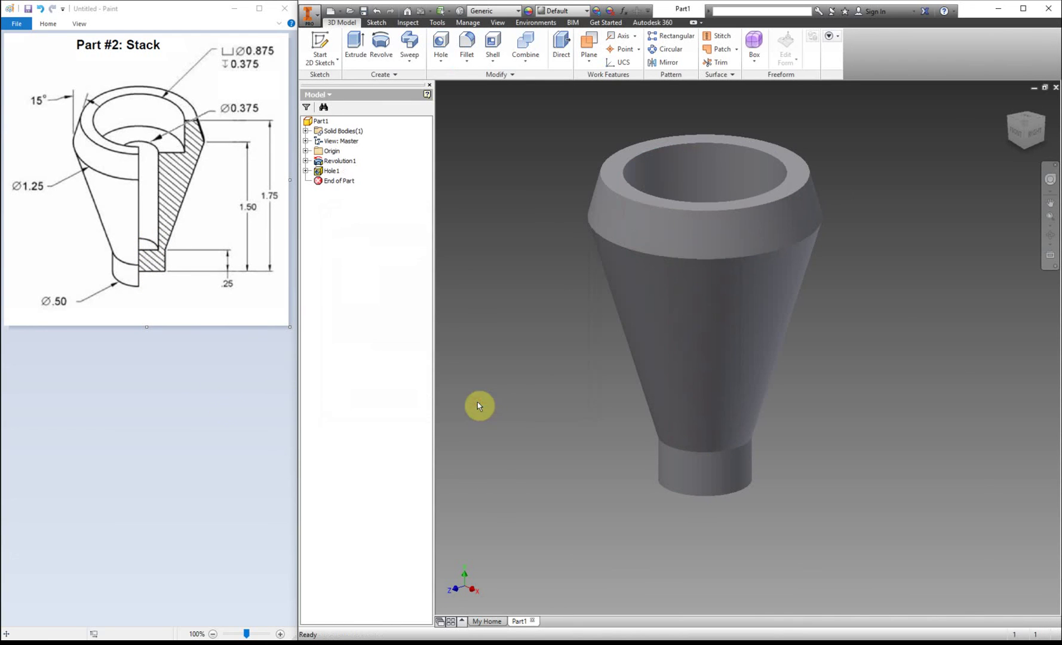
- Orbit from a top corner view to look down into the counterbored hole
{"action": "left_click", "coordinate": [1010, 123]}
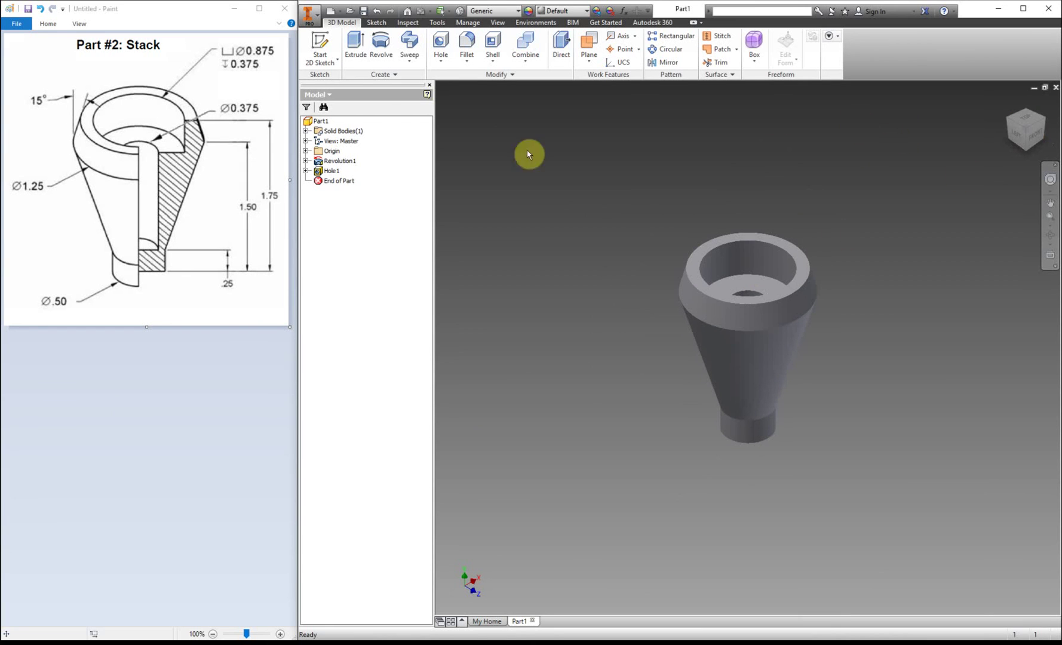
{"action": "left_click", "coordinate": [1052, 239]}
{"action": "left_click_drag", "start_coordinate": [1027, 123], "coordinate": [1022, 245]}
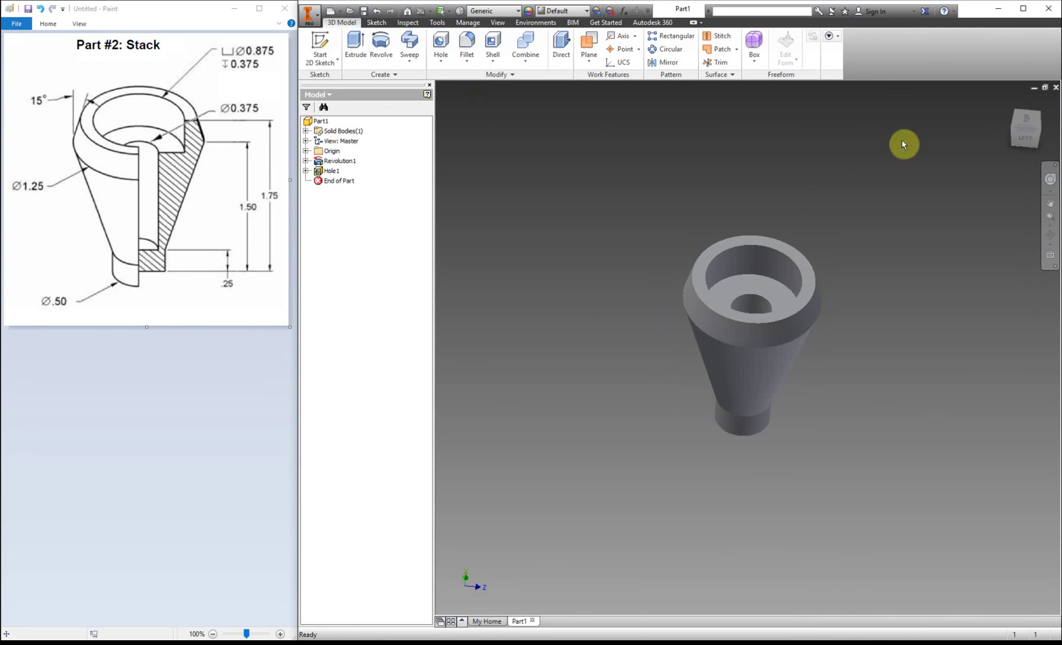